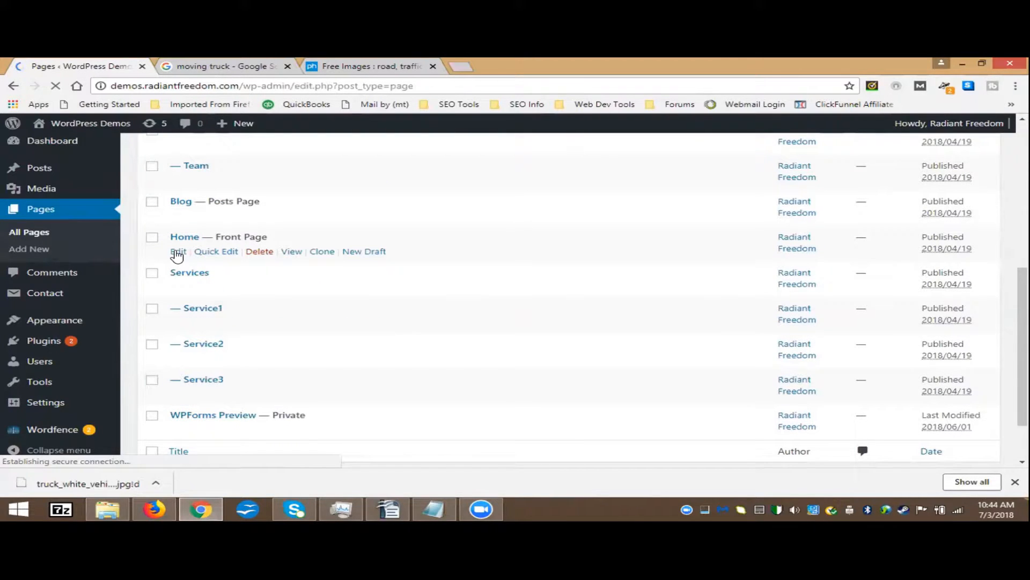
- Open the Home page for editing and place the cursor in its empty content area
click(177, 252)
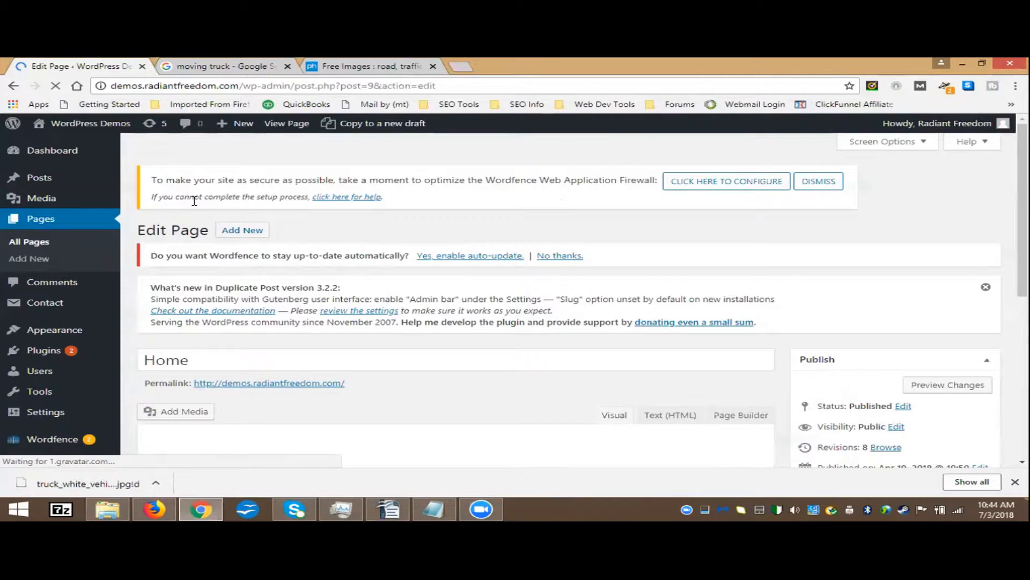
scroll(150, 199, down, 3)
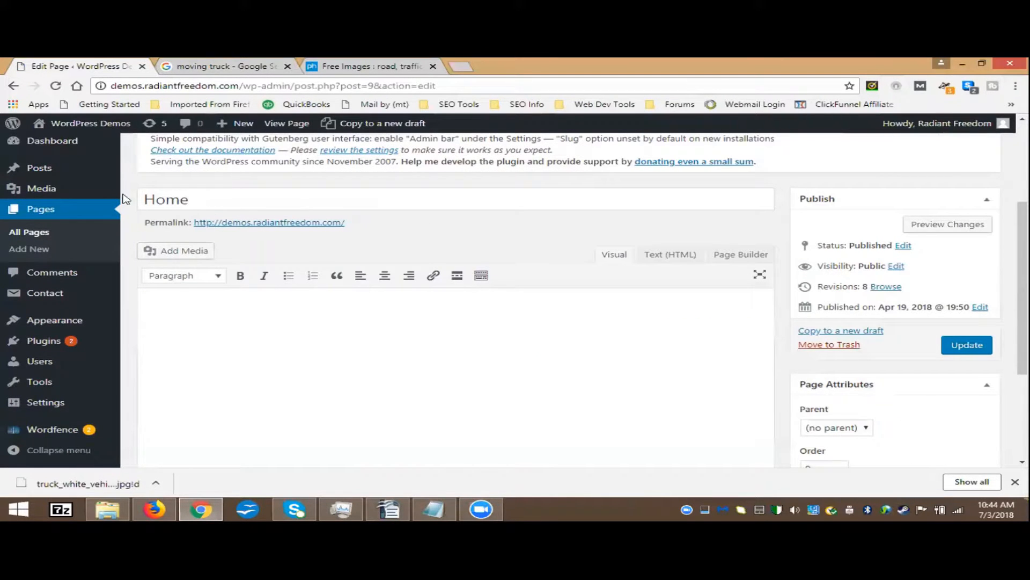
click(168, 297)
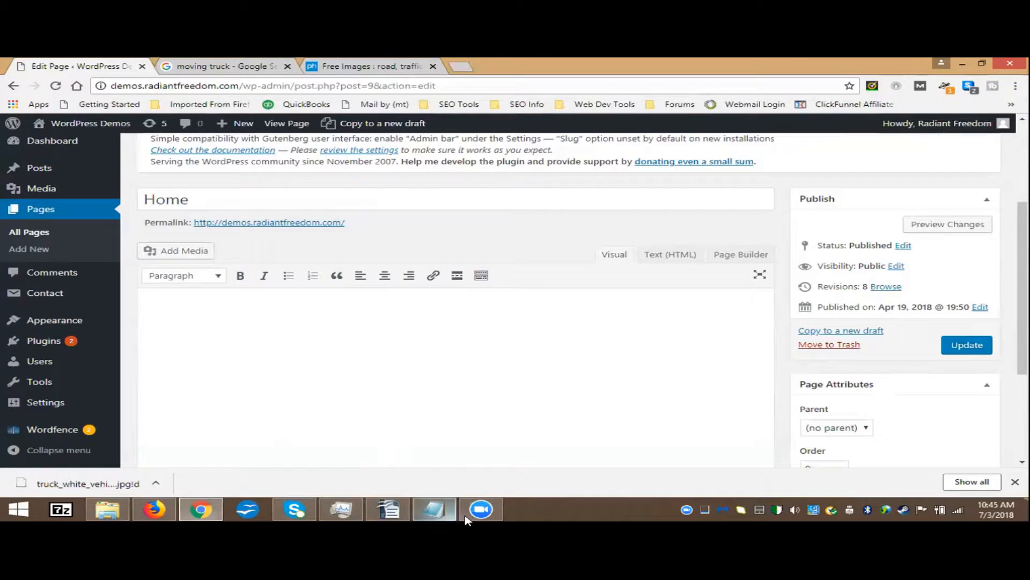
- Switch to OpenOffice Writer and copy the sentence listed under "Headline:" in the website notes
click(395, 512)
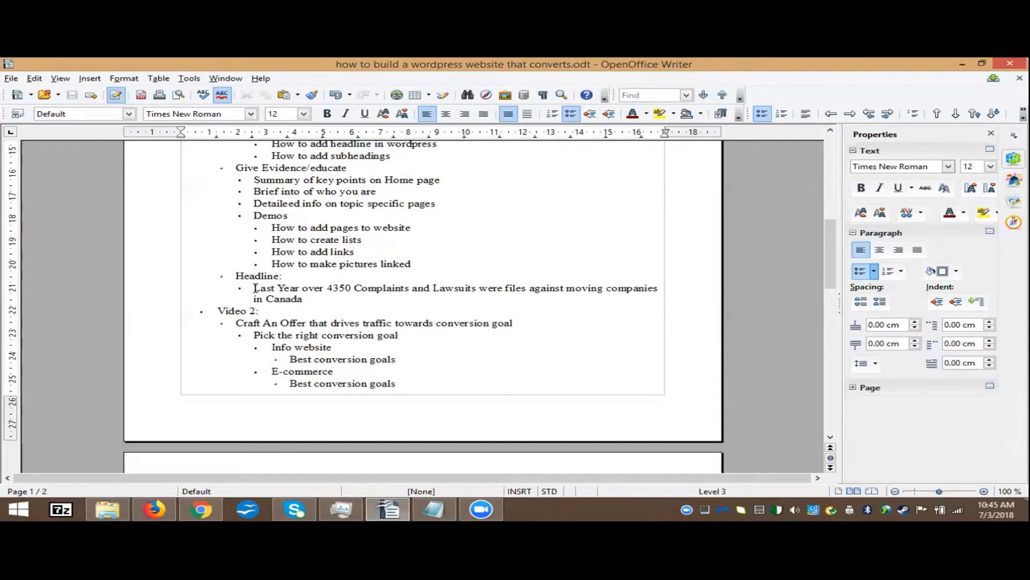
triple_click(337, 290)
key(ctrl+c)
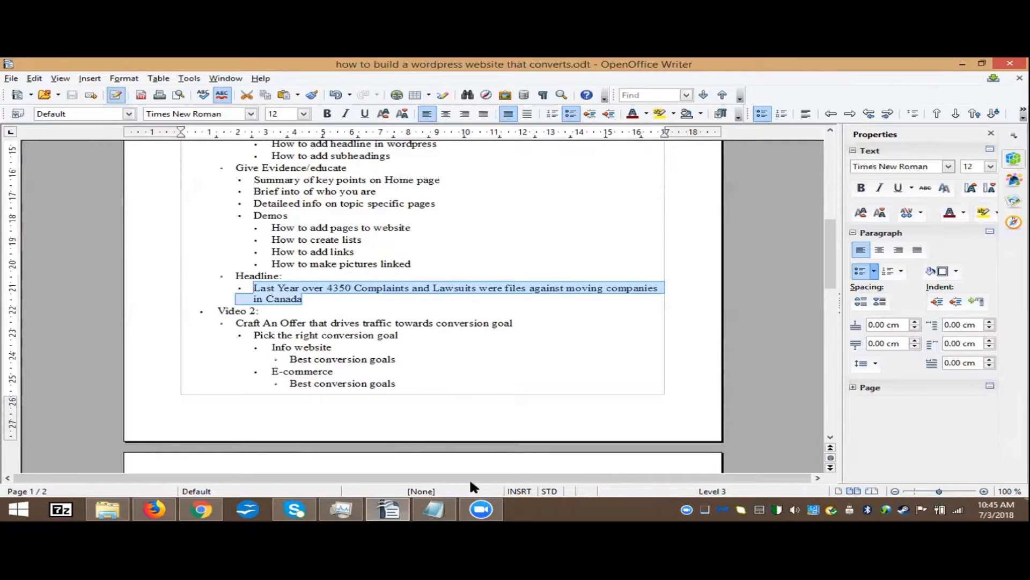
- Switch to Chrome, paste the copied headline into the Home page's content and remove its bullet formatting
mouse_move(201, 513)
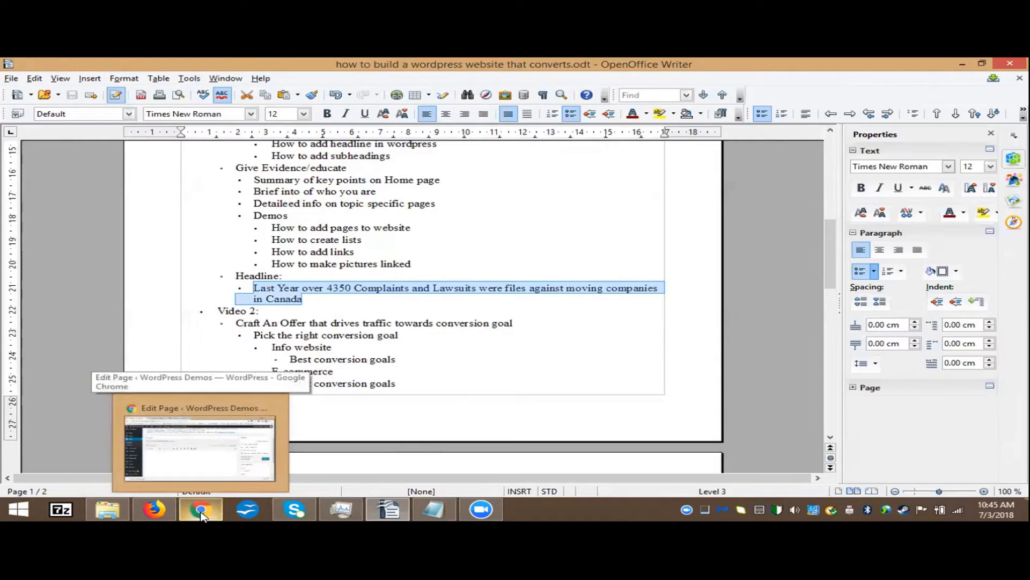
click(202, 513)
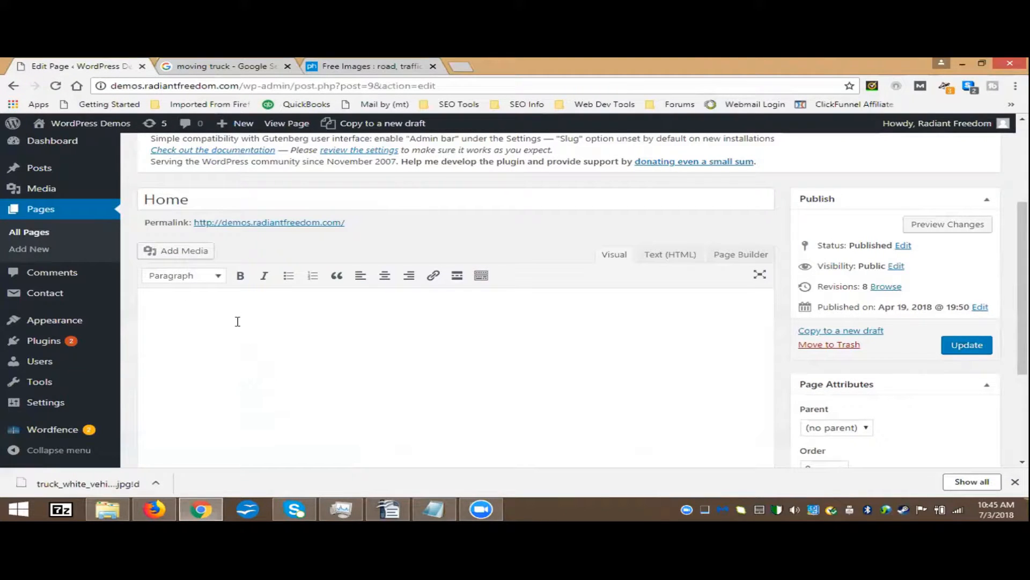
key(ctrl+v)
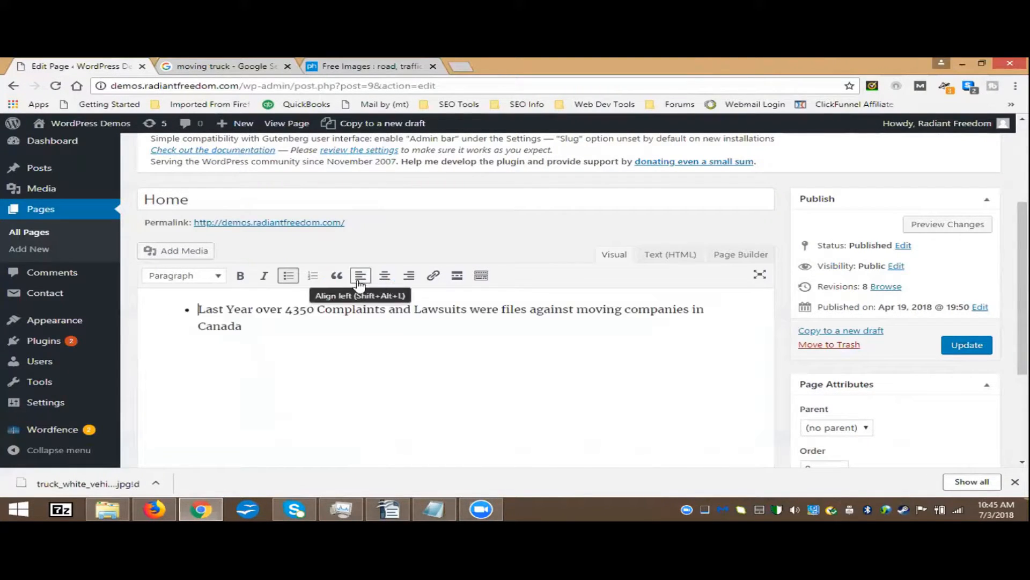
click(288, 275)
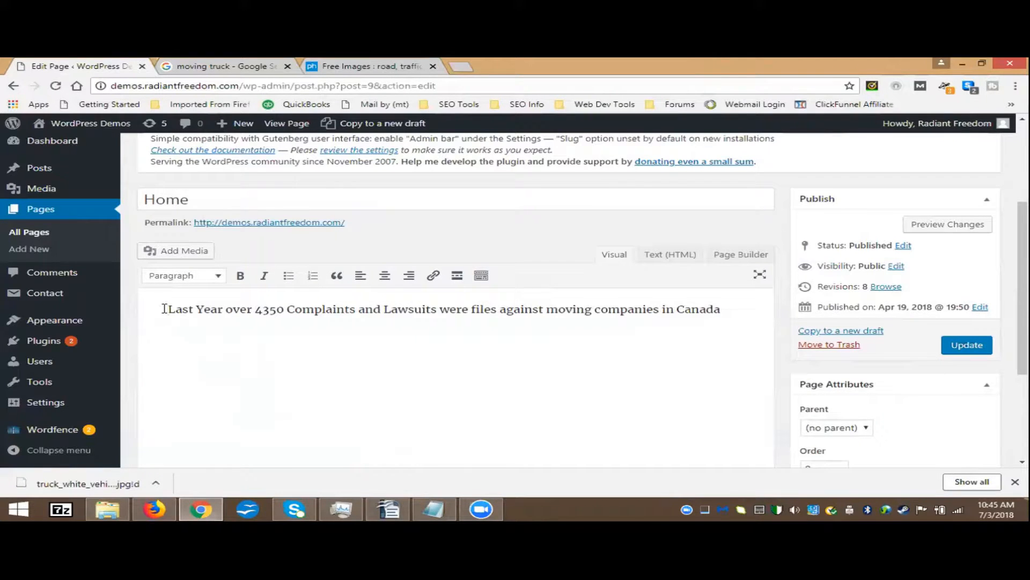
- Format the pasted headline about complaints and lawsuits against moving companies as Heading 1
drag(724, 309, 167, 300)
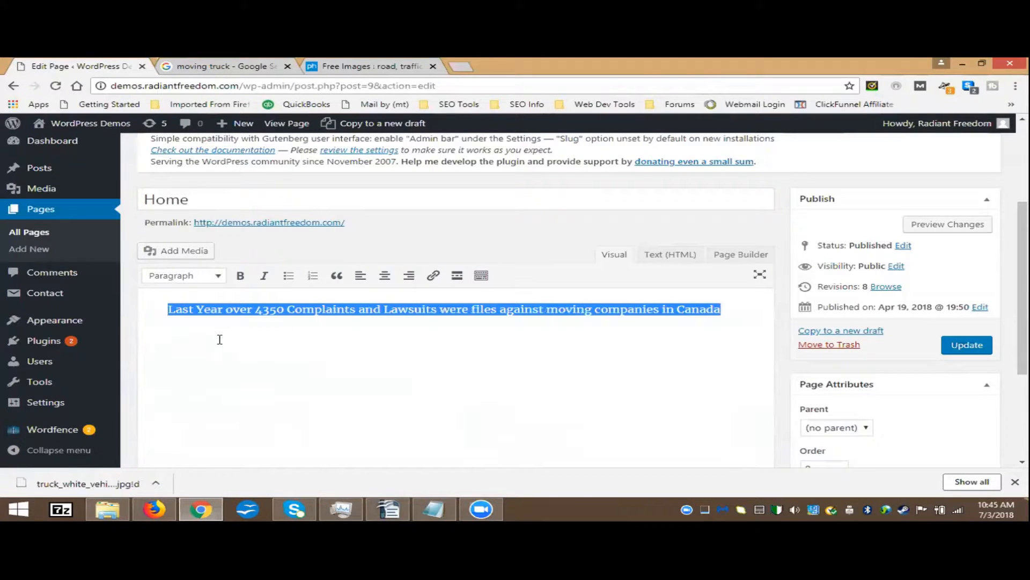
click(219, 276)
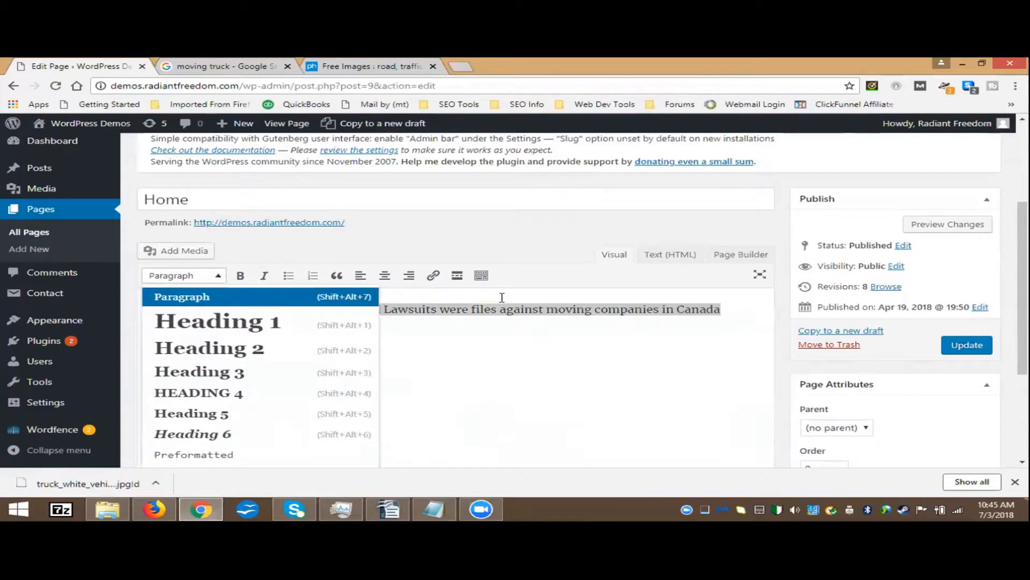
click(549, 363)
drag(722, 309, 173, 297)
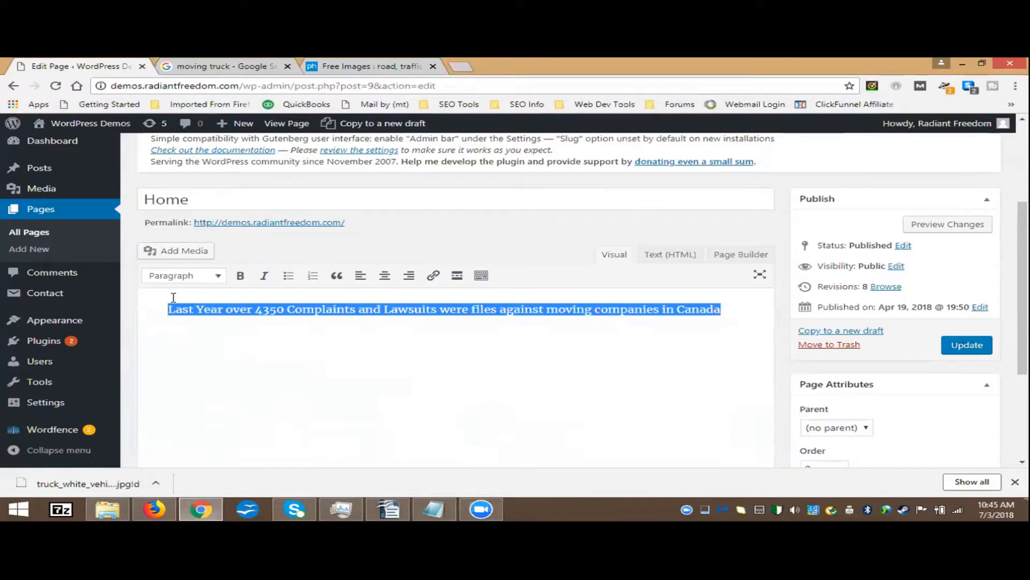
click(217, 276)
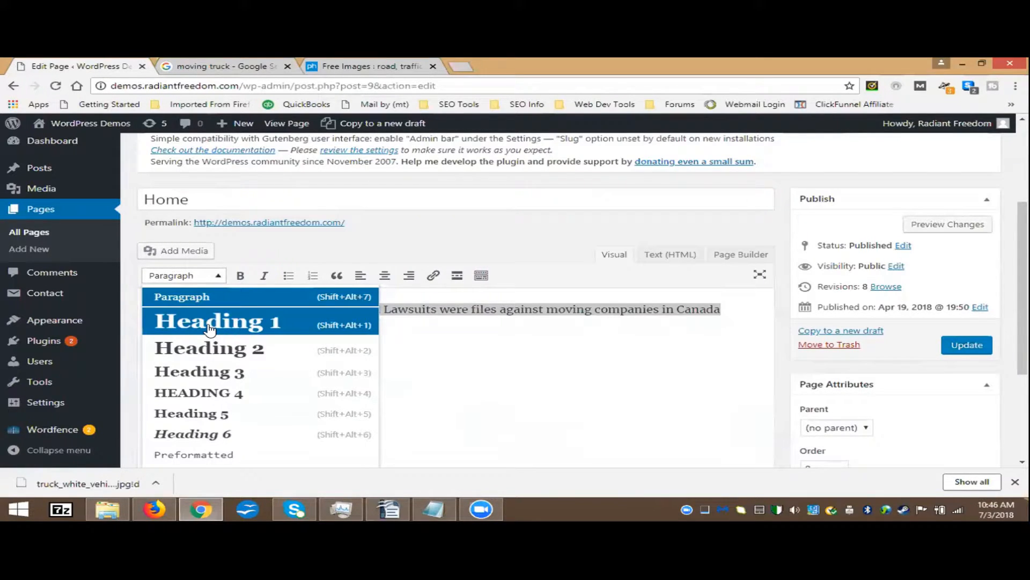
click(210, 327)
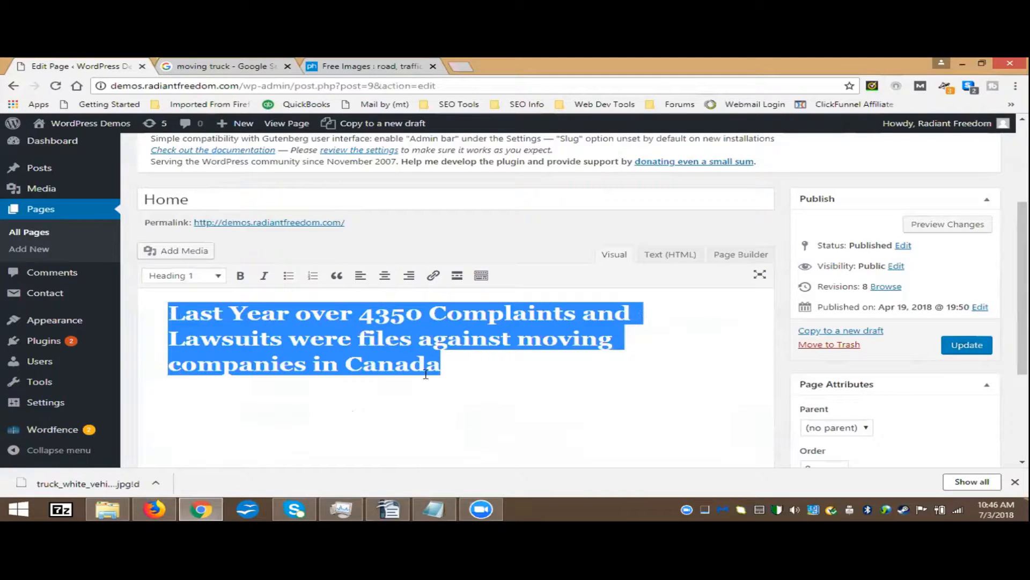
click(311, 364)
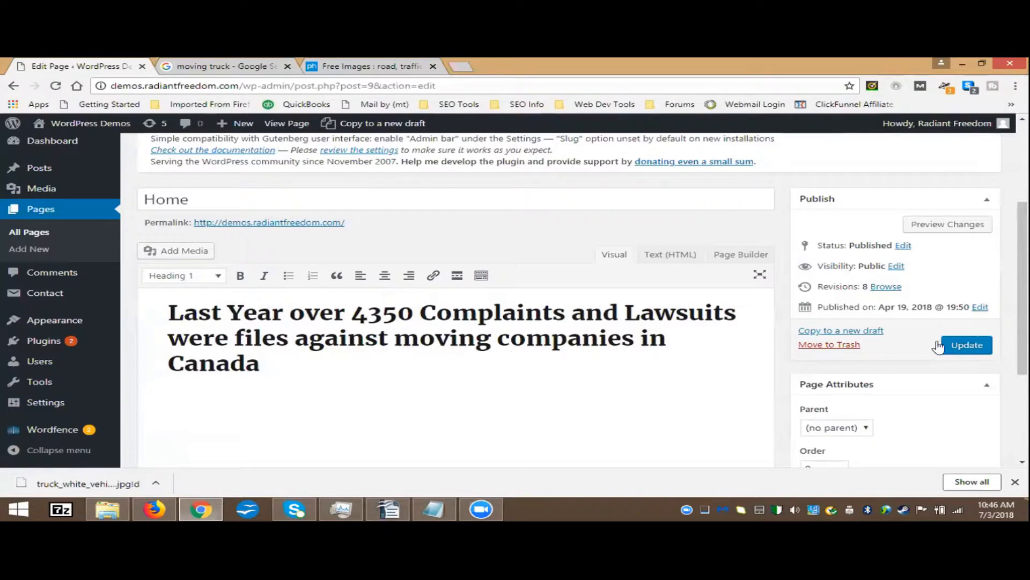
- Update the Home page and preview its headline on the live site
click(964, 350)
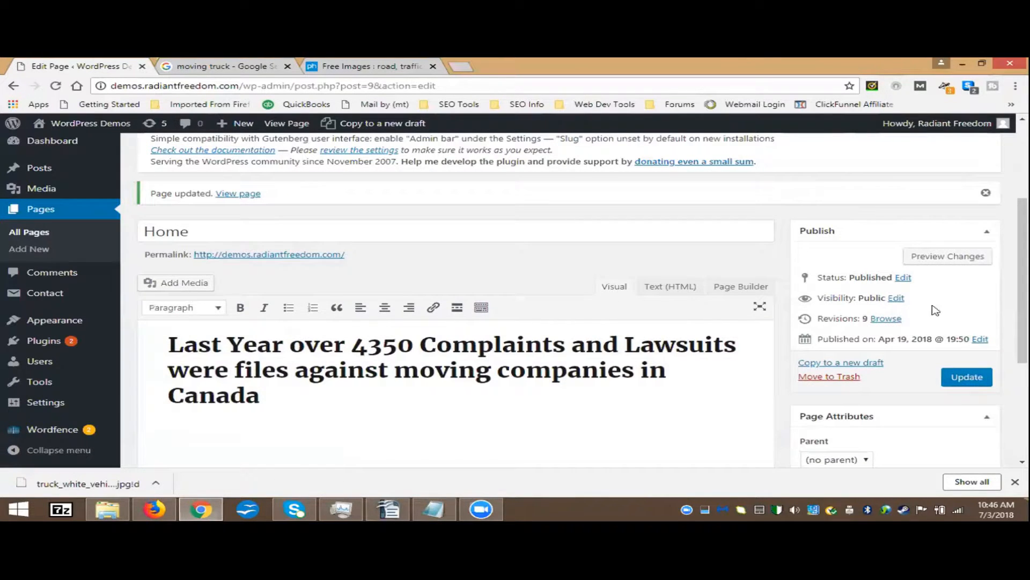
click(953, 260)
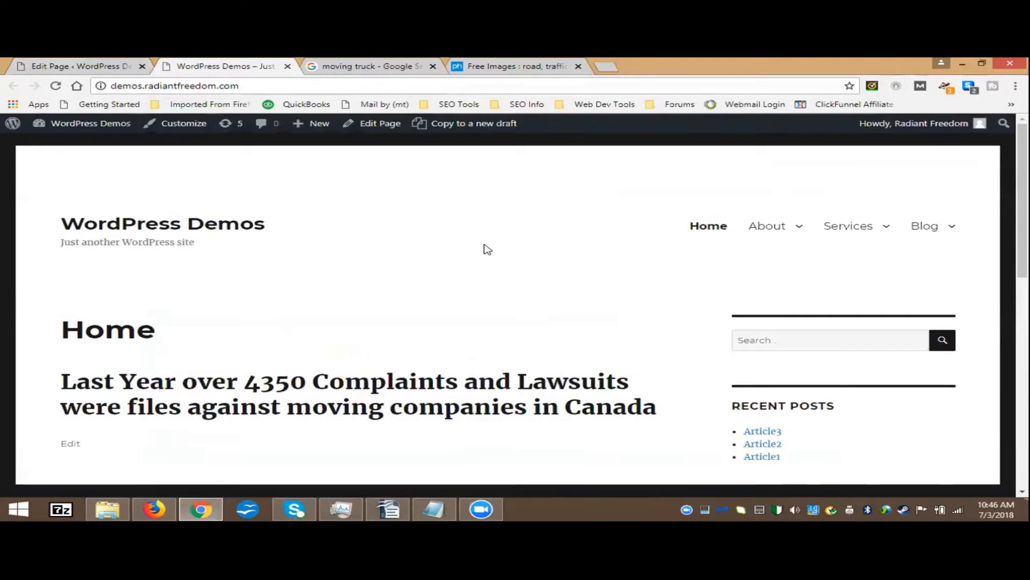
scroll(483, 262, down, 3)
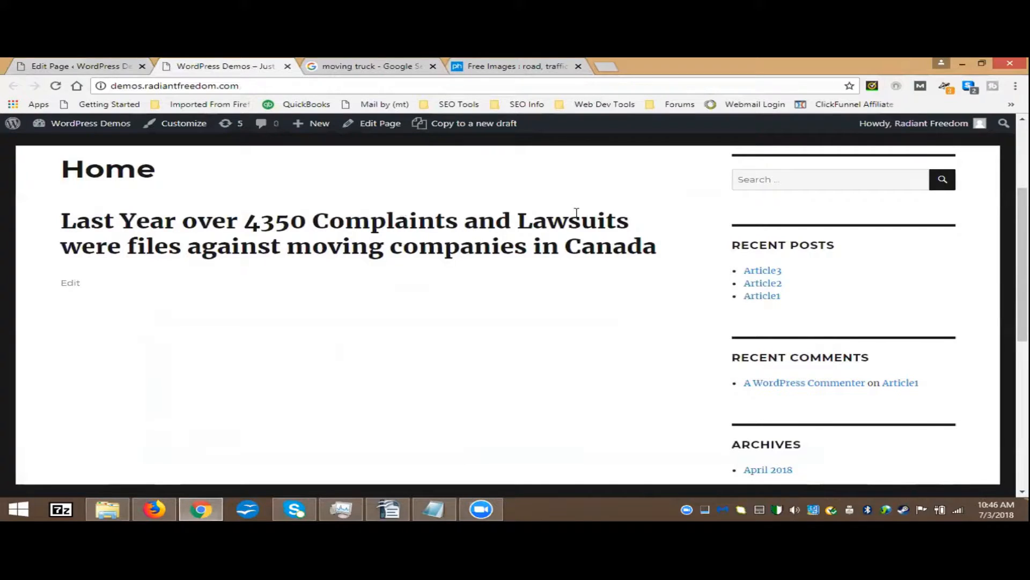
drag(654, 237, 69, 219)
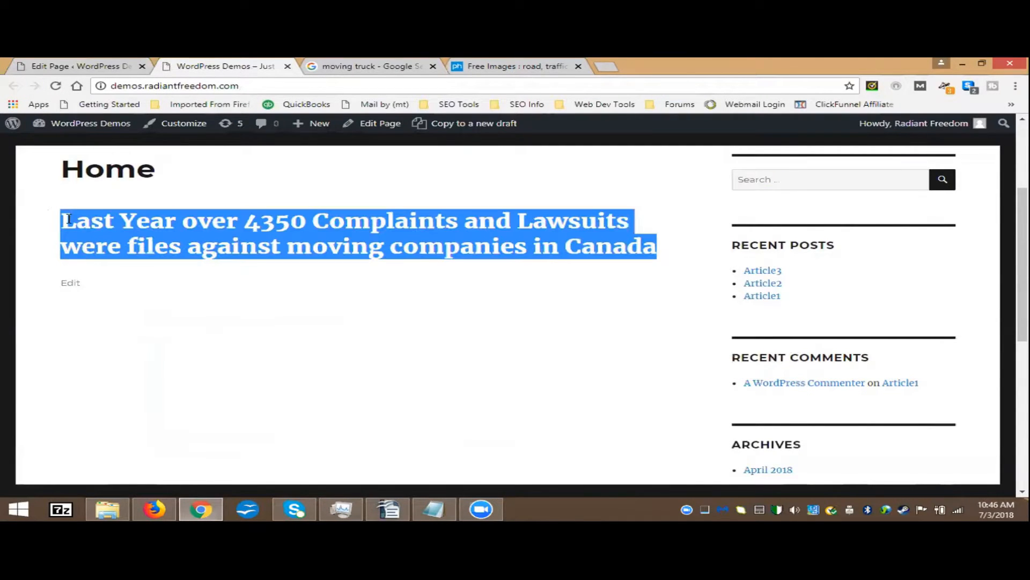
click(663, 254)
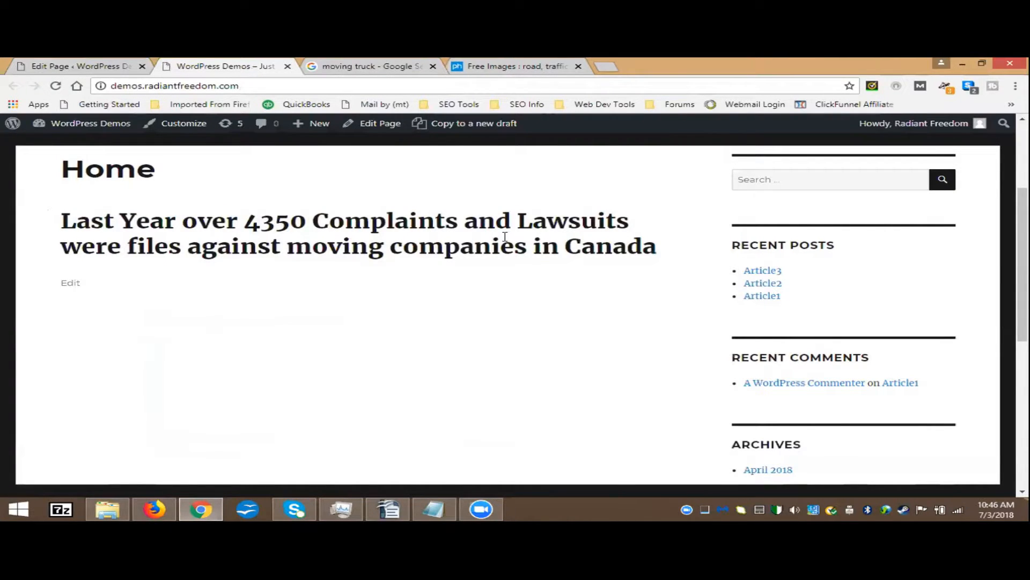
scroll(505, 237, up, 3)
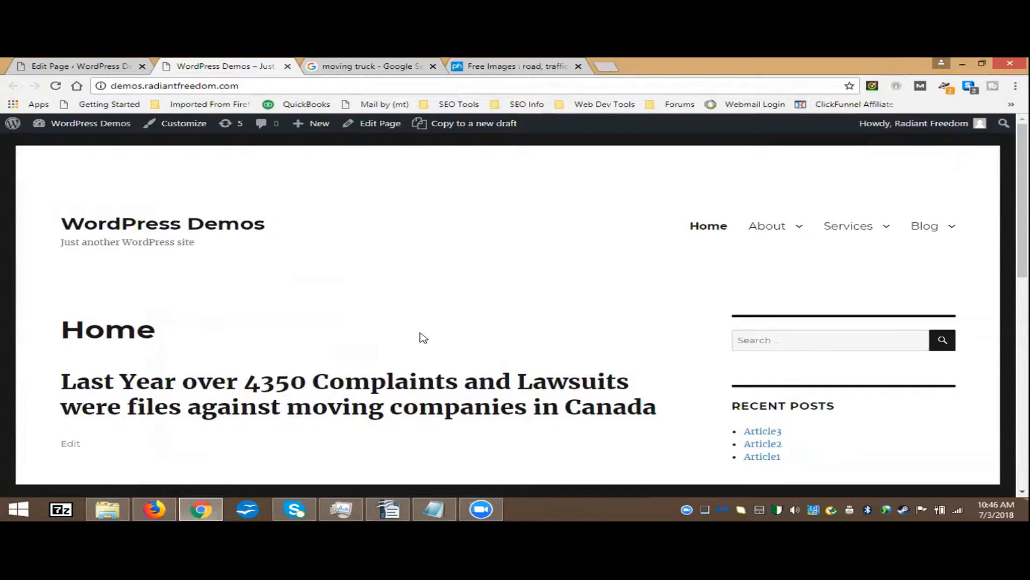
- Switch to File Explorer and go from the Lesson 3 folder to the collaboration folder inside Scripts
click(107, 509)
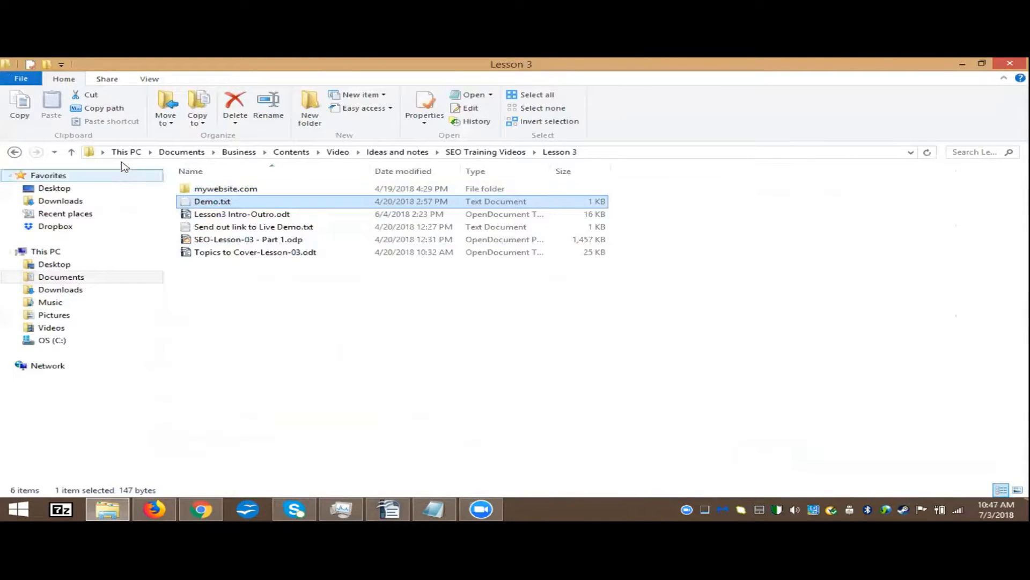
click(72, 152)
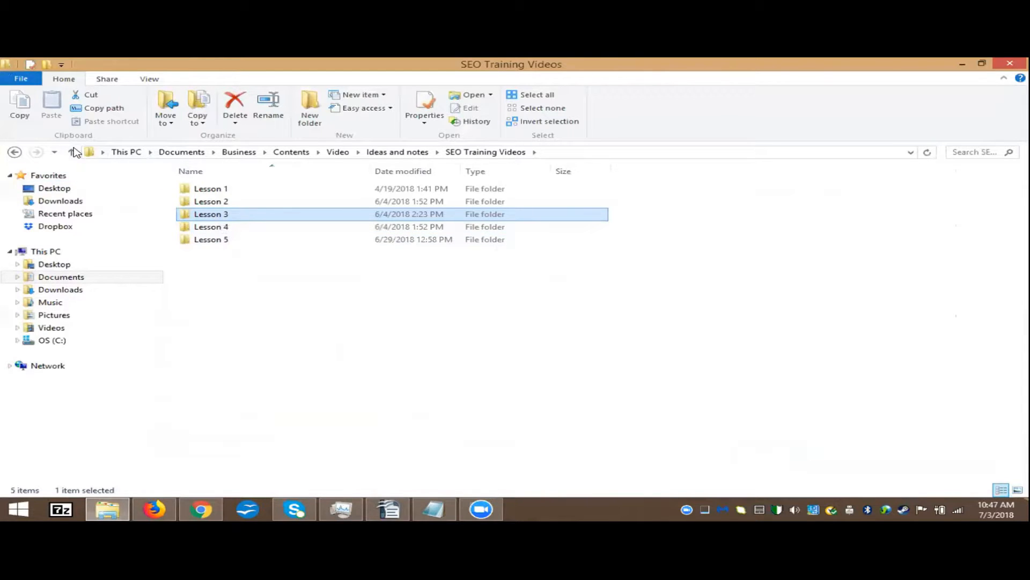
click(72, 153)
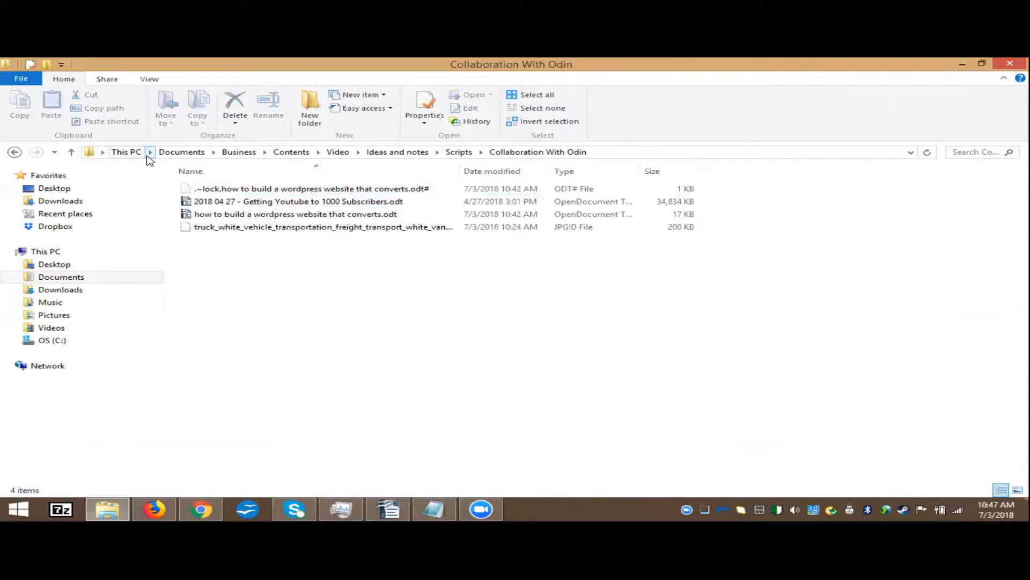
- Switch to Chrome and save the white truck photo from PxHere into the collaboration folder with a .jpg extension
click(200, 512)
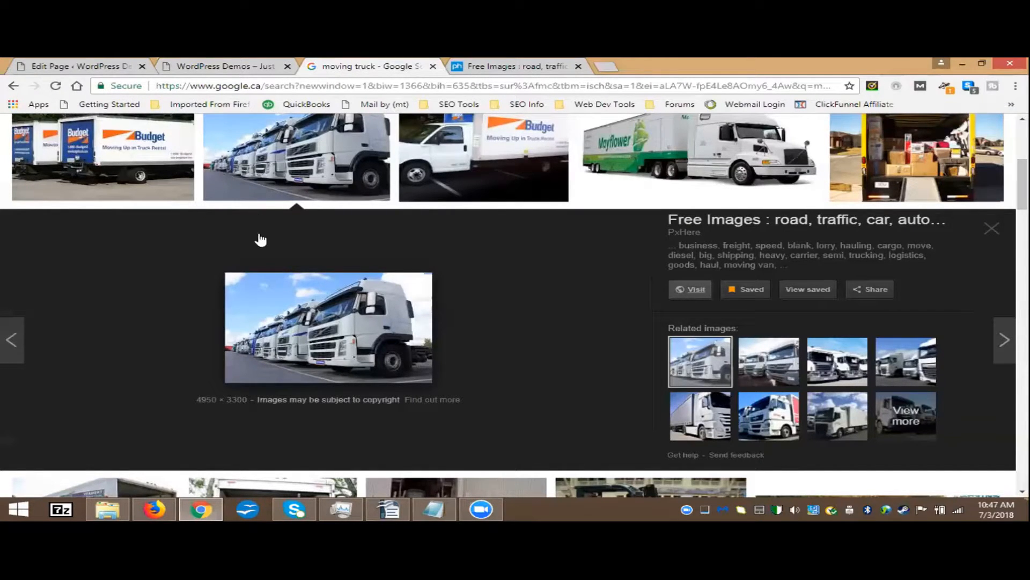
scroll(183, 271, down, 1)
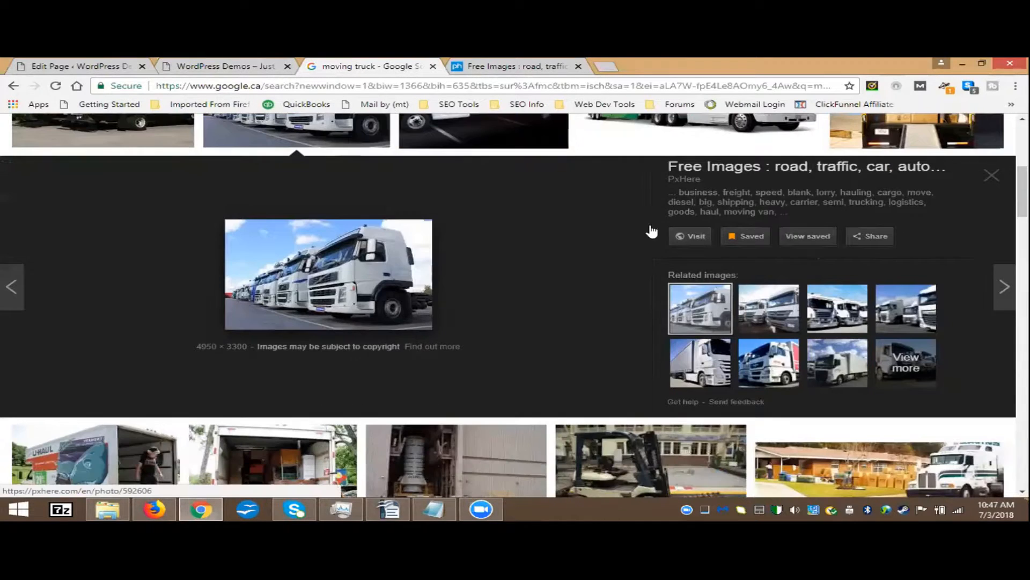
click(813, 240)
key(ctrl+Tab)
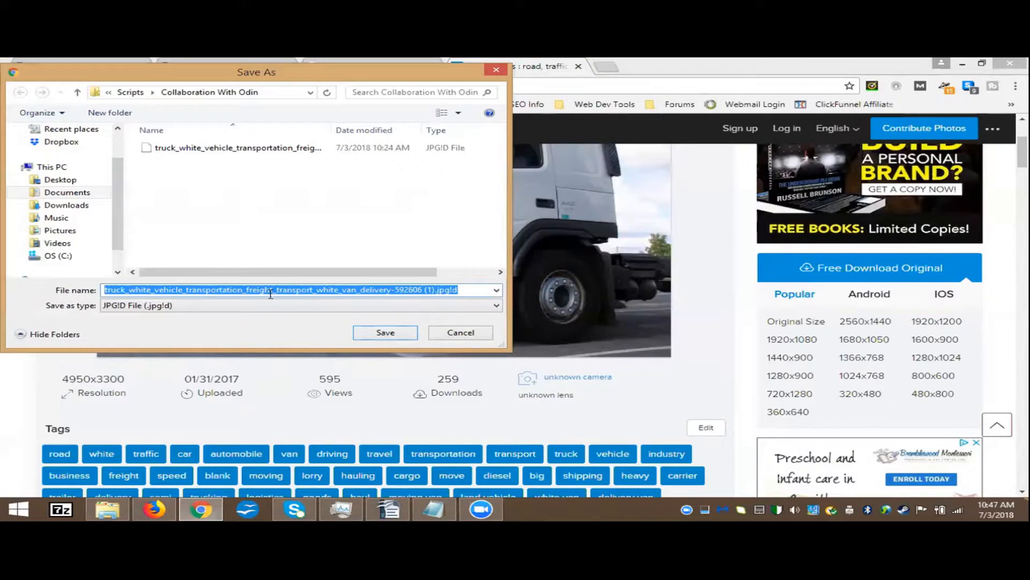
click(466, 292)
key(BackSpace)
key(BackSpace)
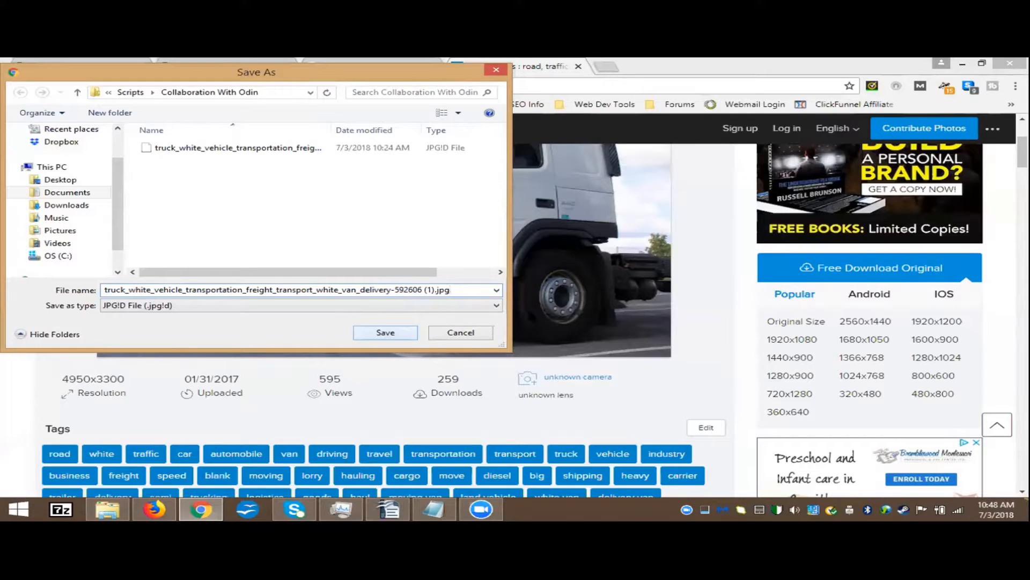
click(496, 305)
click(475, 313)
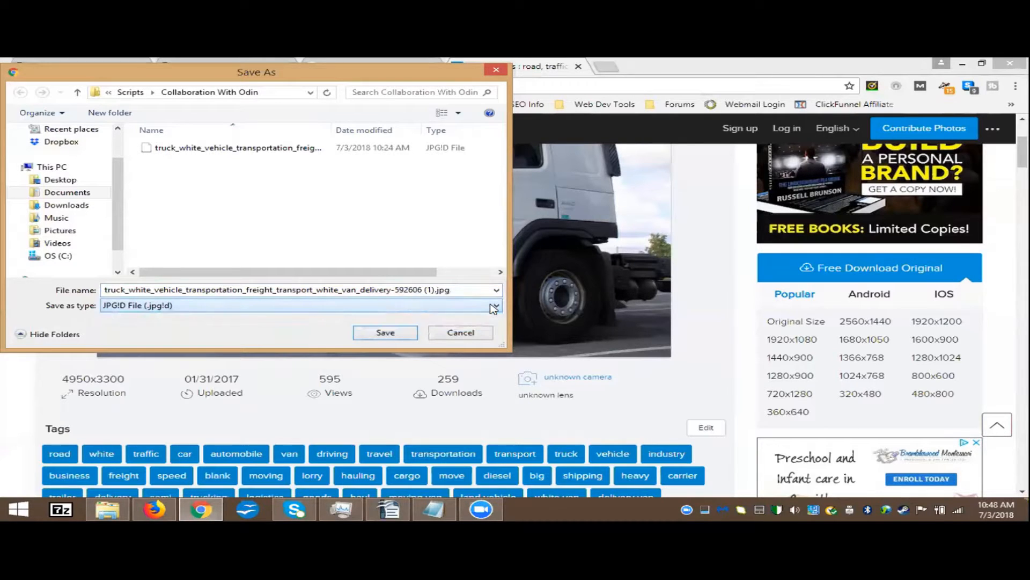
click(382, 333)
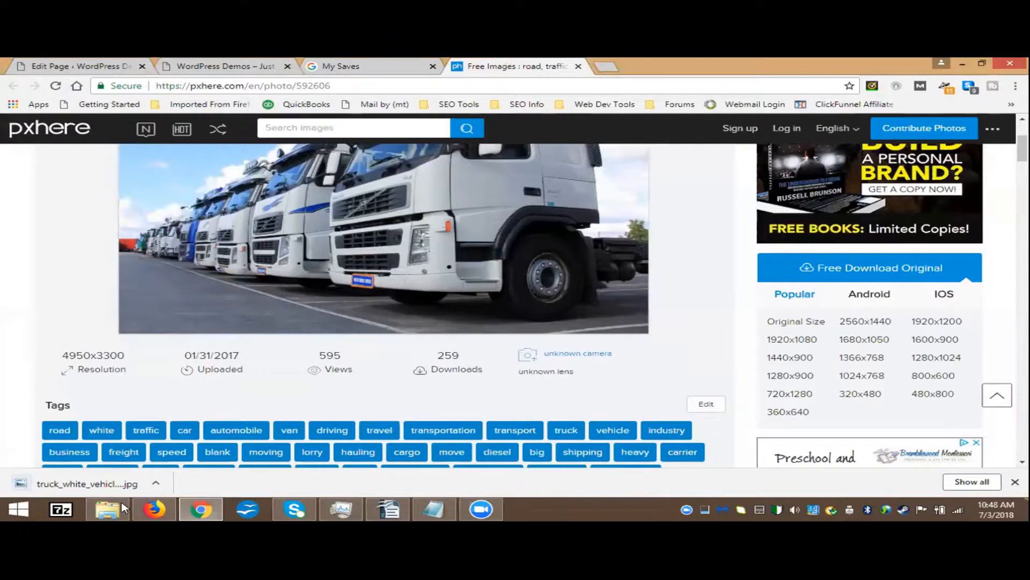
- Switch to File Explorer, widen the Name column, and open the newly saved .jpg truck photo in GIMP
click(108, 509)
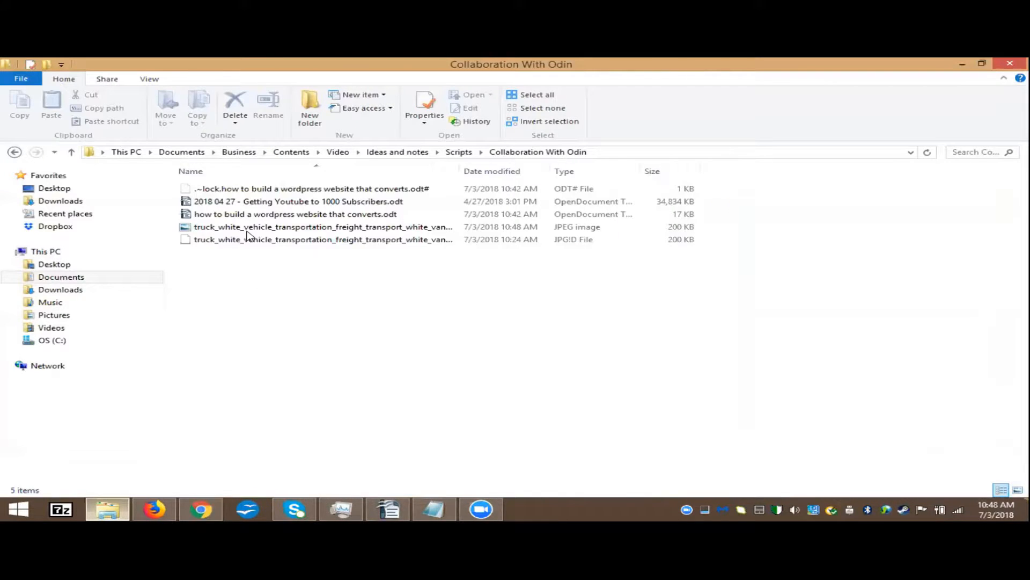
drag(460, 170, 590, 174)
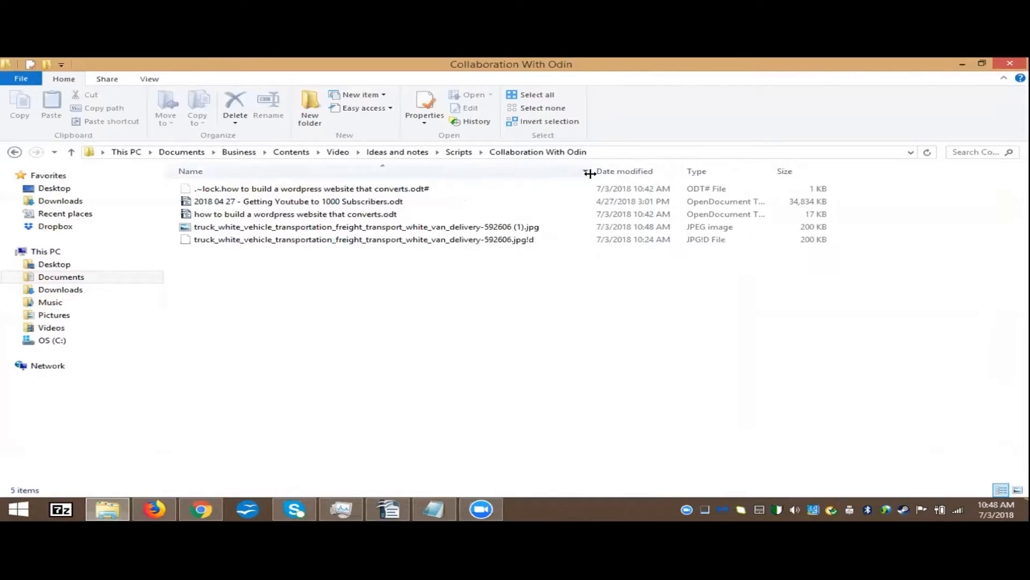
click(304, 232)
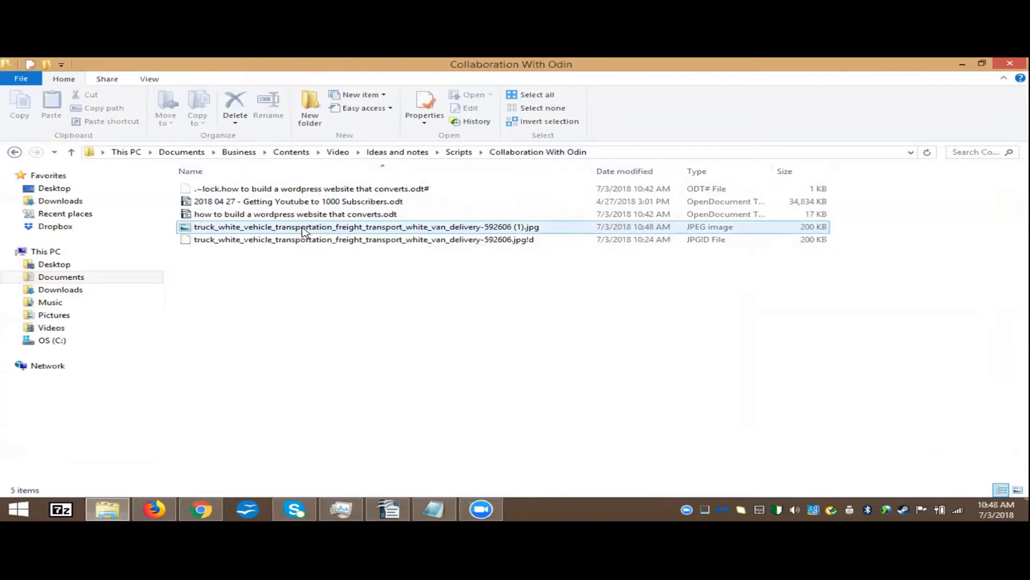
double_click(302, 228)
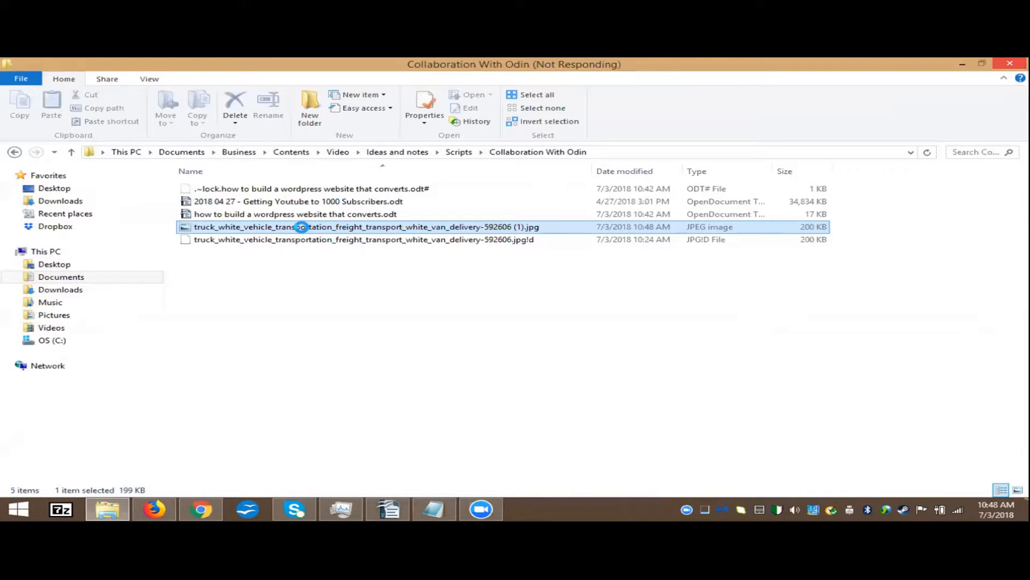
right_click(302, 227)
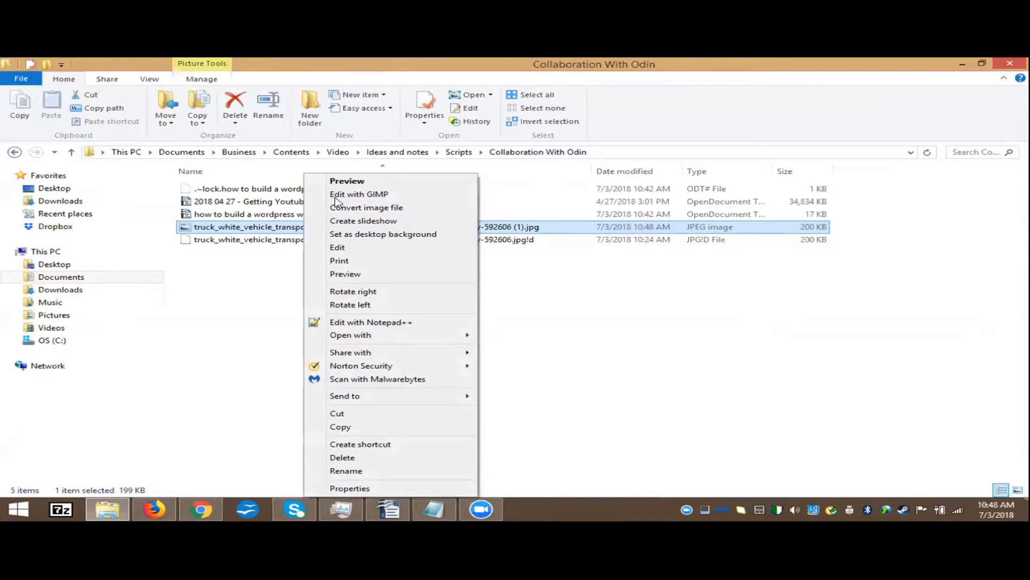
click(369, 195)
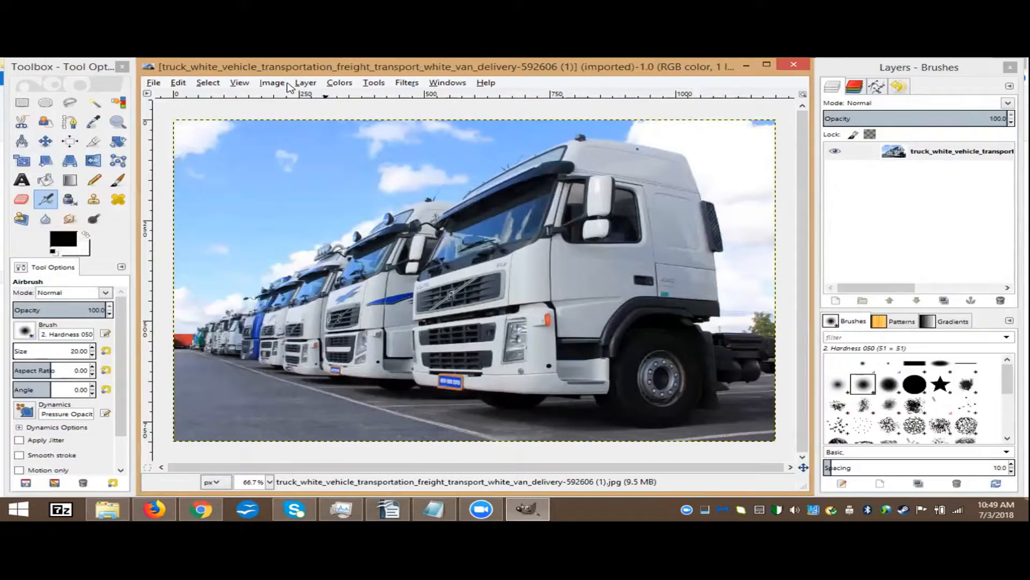
- Crop the truck photo to a full-width horizontal banner strip about 443 px high across the cabs
click(272, 82)
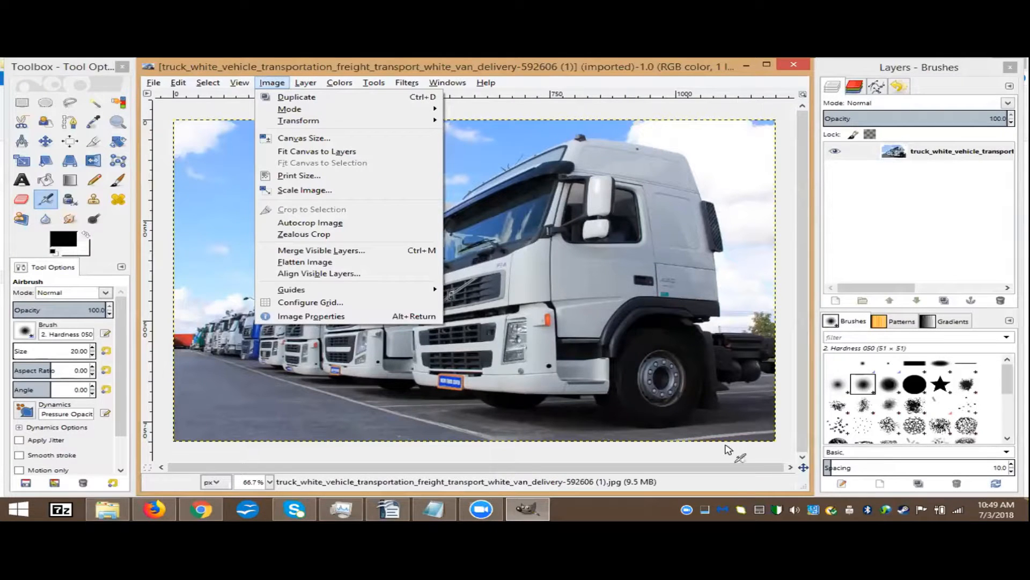
click(22, 102)
drag(792, 428, 798, 393)
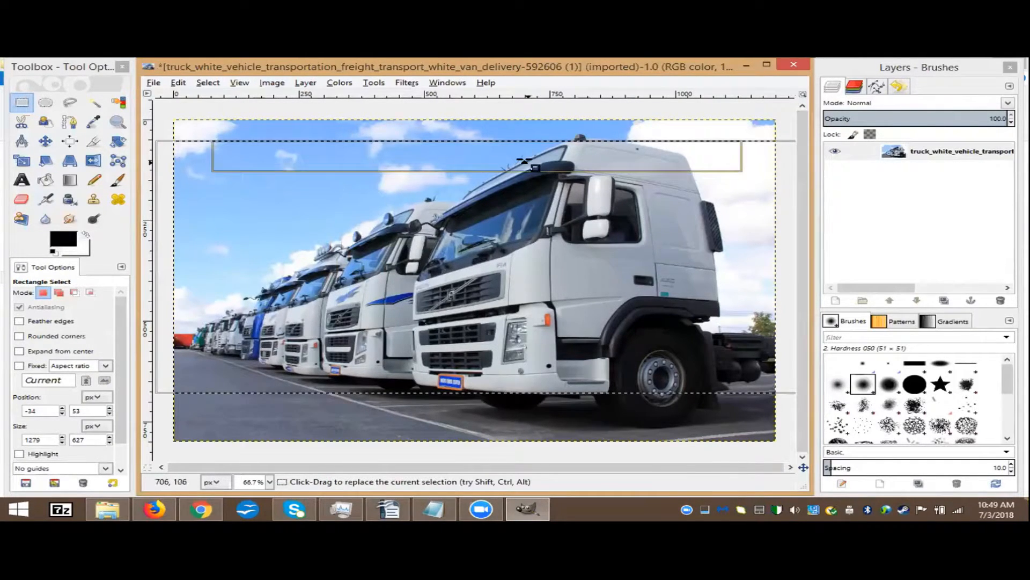
drag(524, 161, 531, 153)
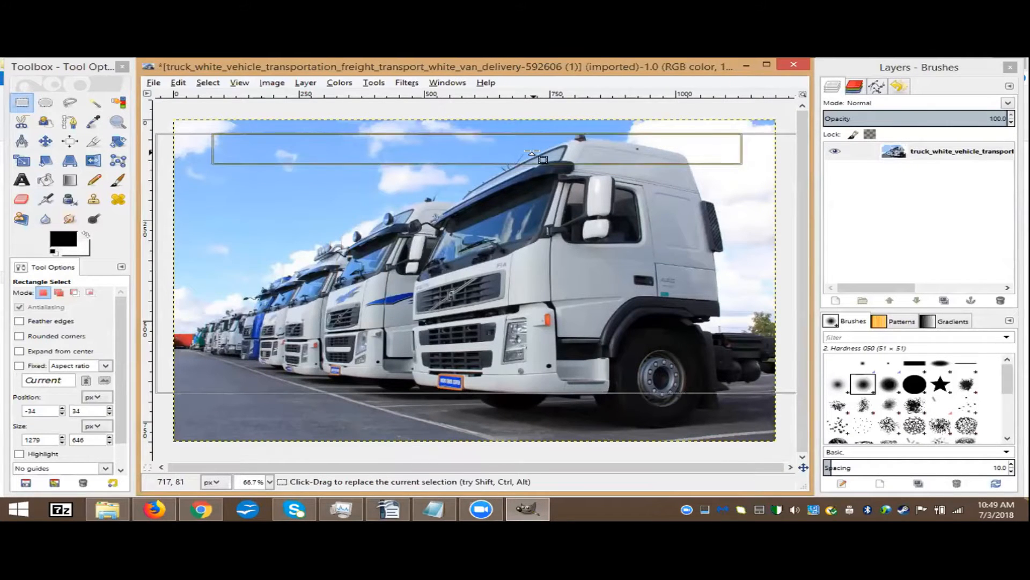
drag(529, 391, 528, 320)
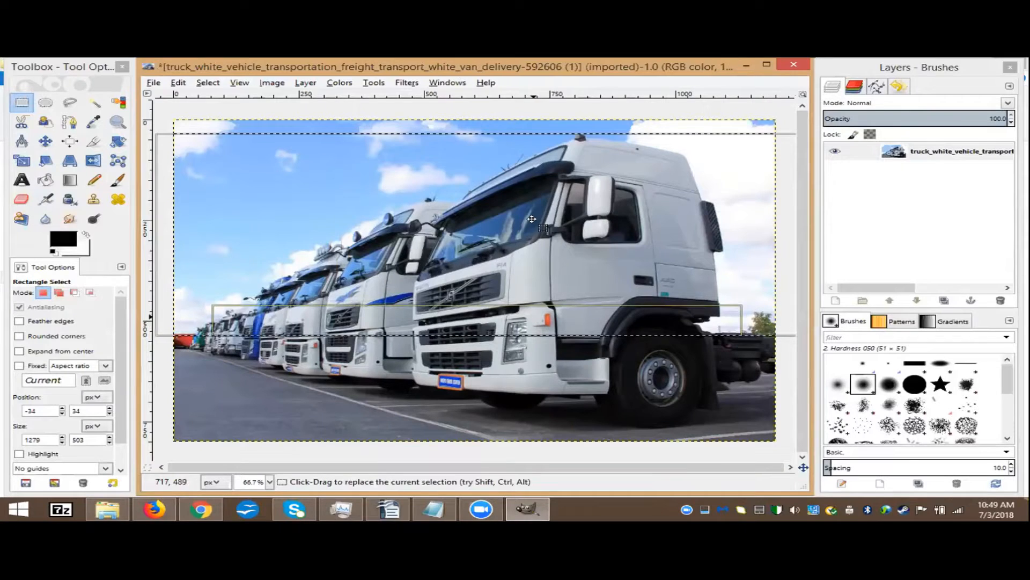
drag(515, 154, 515, 197)
drag(516, 332, 517, 353)
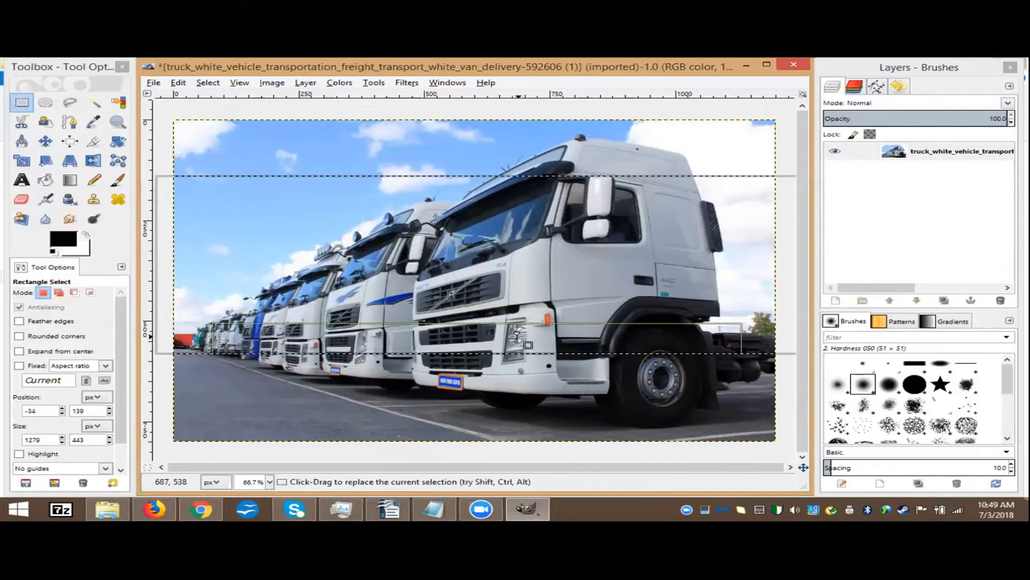
click(275, 84)
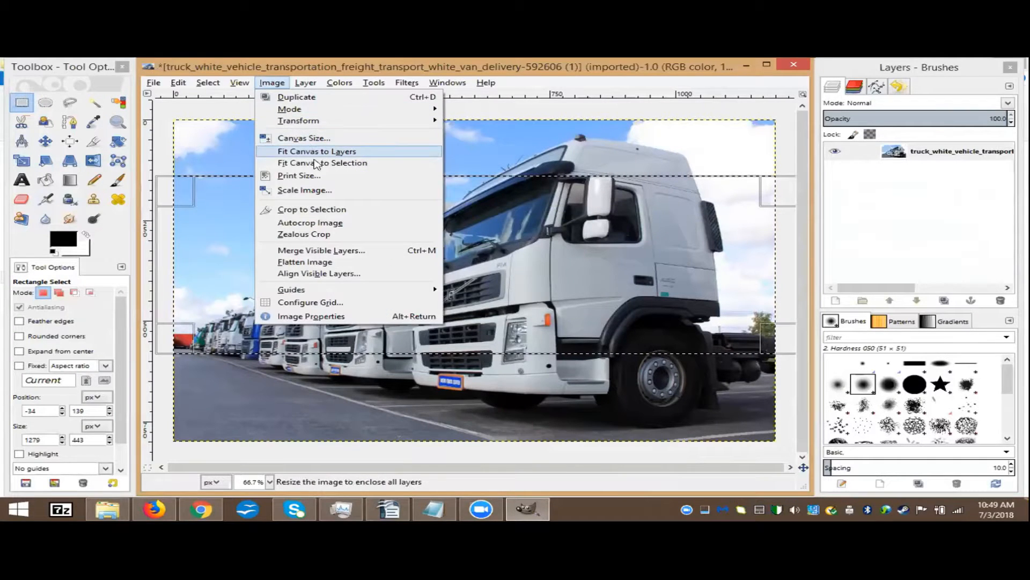
click(316, 212)
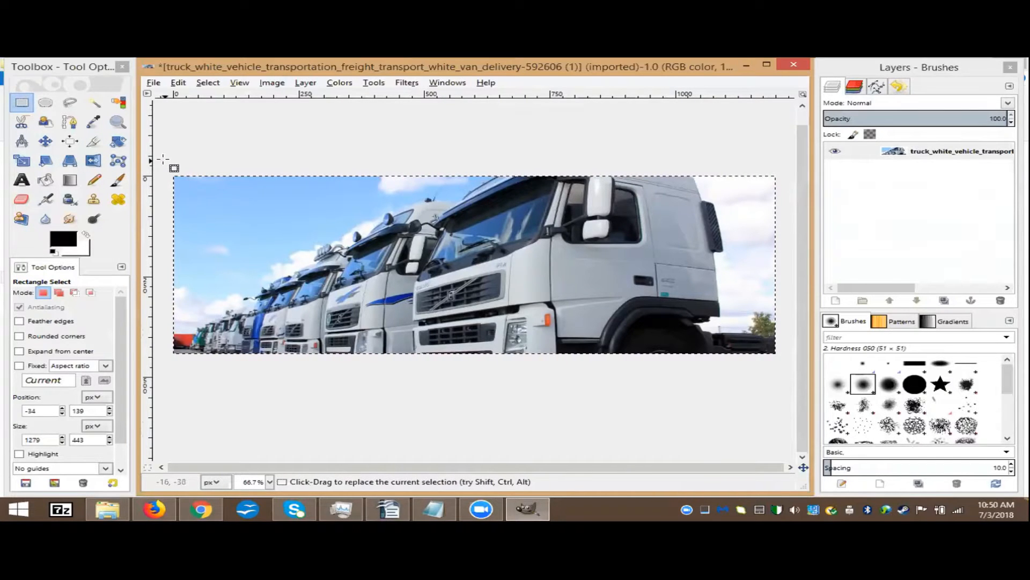
- Add a text layer over the front truck and paste in the headline about complaints and lawsuits from the Writer document
click(21, 181)
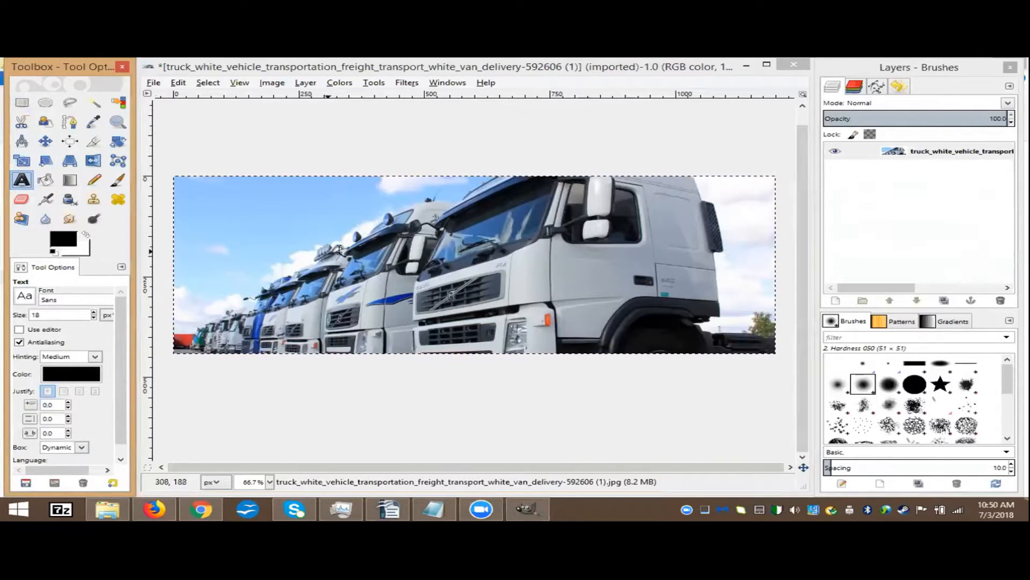
click(450, 251)
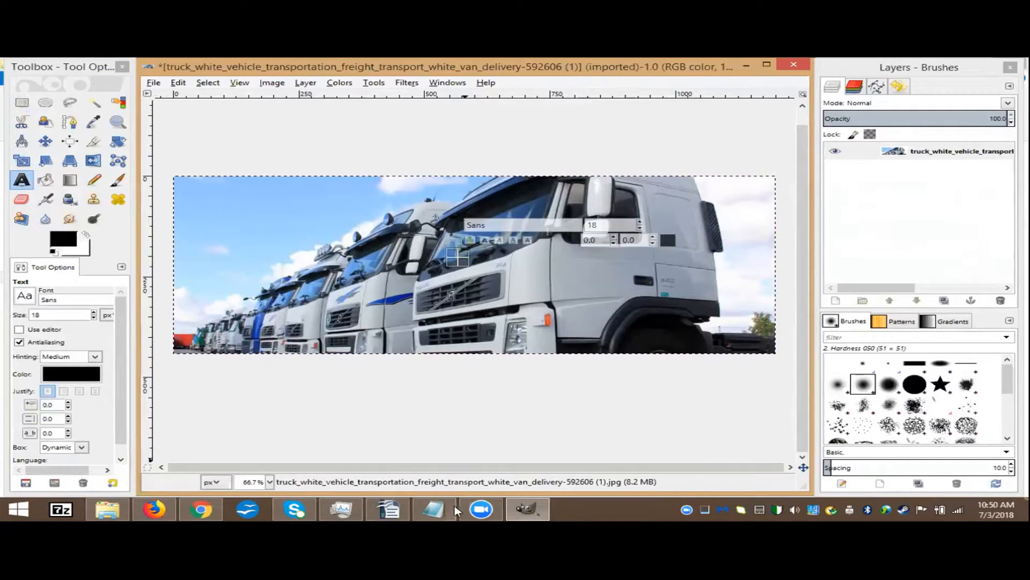
click(390, 510)
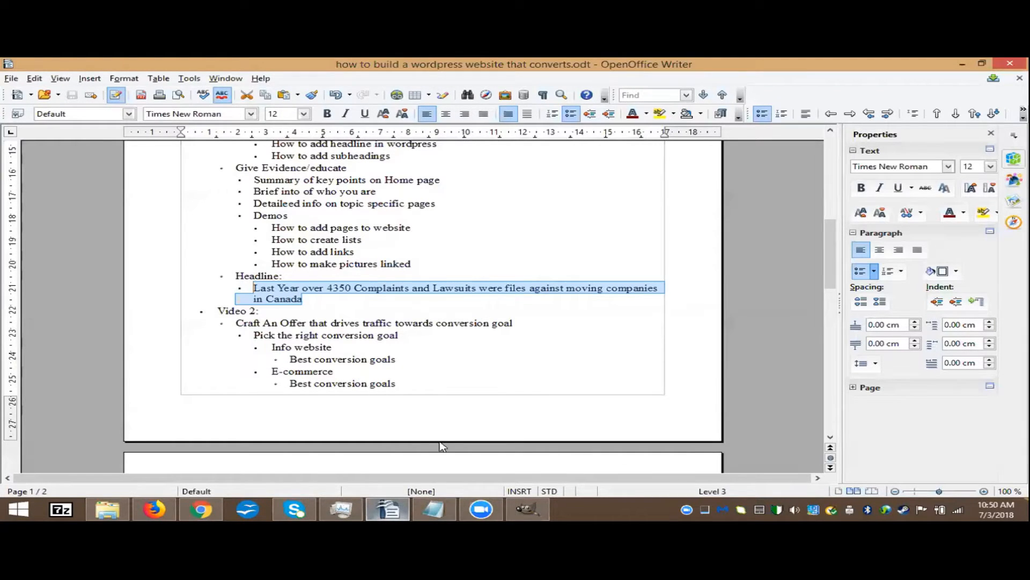
click(528, 508)
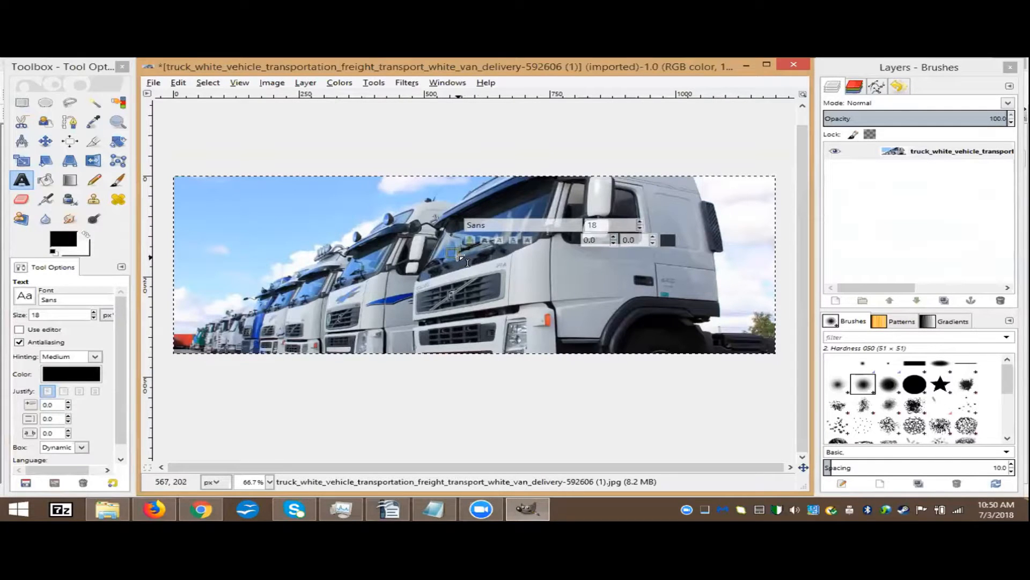
key(ctrl+v)
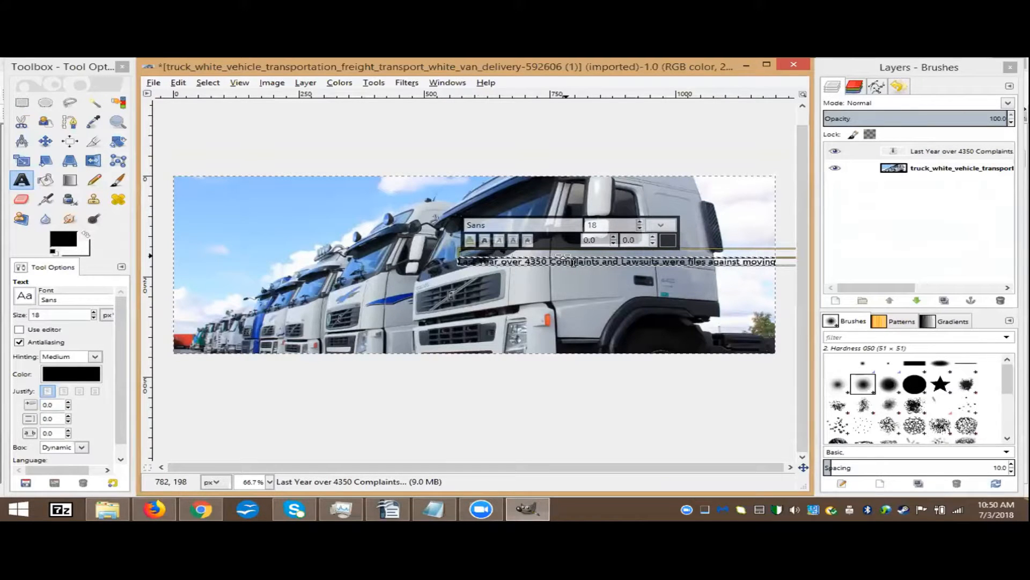
- Try to move the headline text across the banner, and undo the shift of the truck layer
click(46, 142)
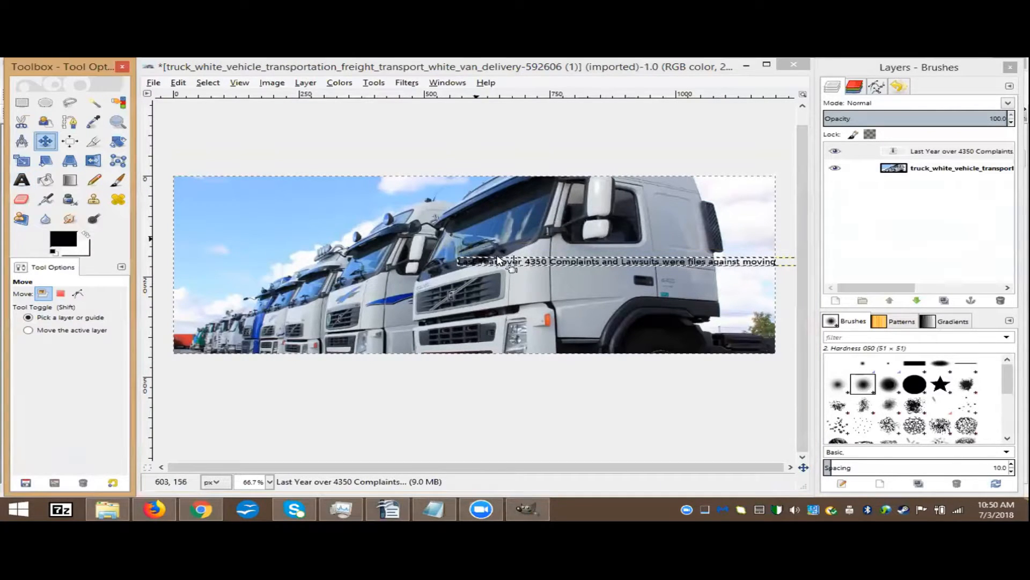
drag(498, 259, 556, 264)
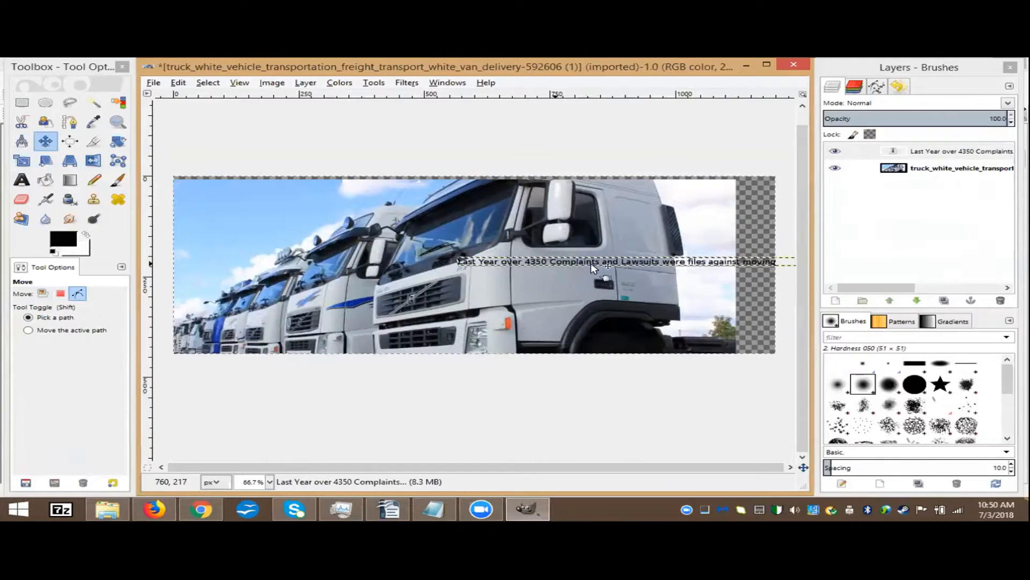
key(ctrl+z)
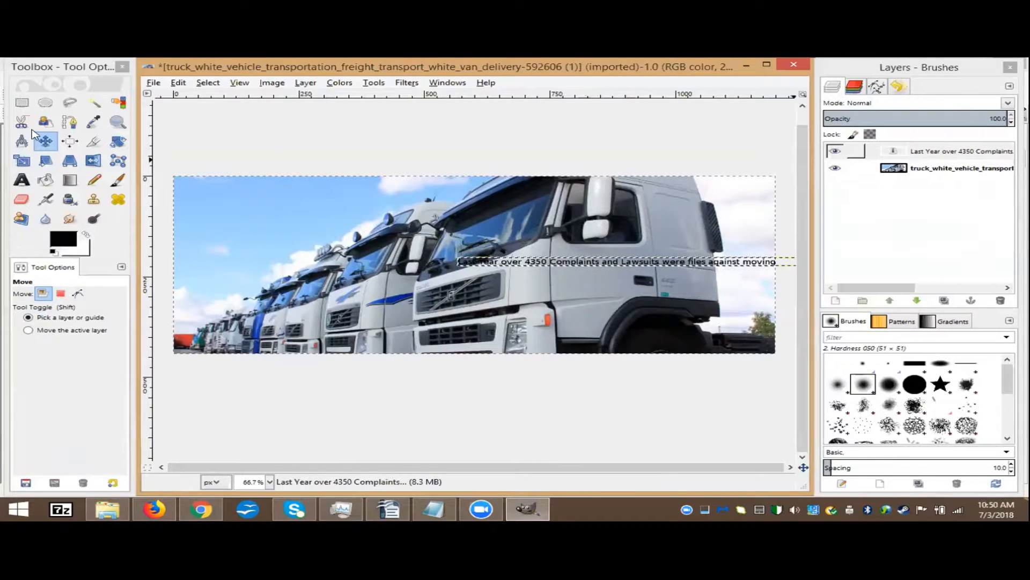
- Move the headline text layer left until the whole line fits roughly centred within the truck banner
click(53, 141)
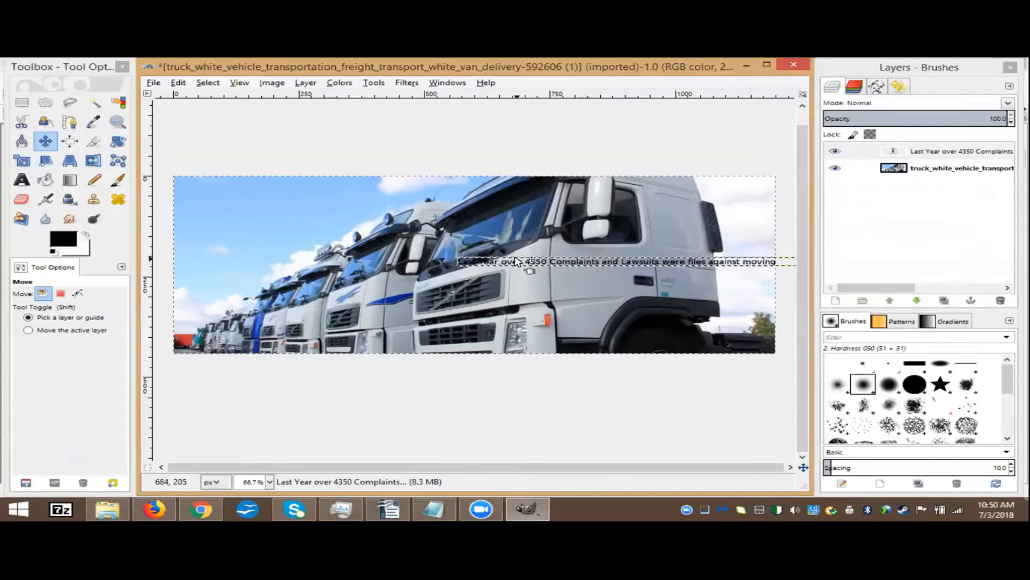
key(1)
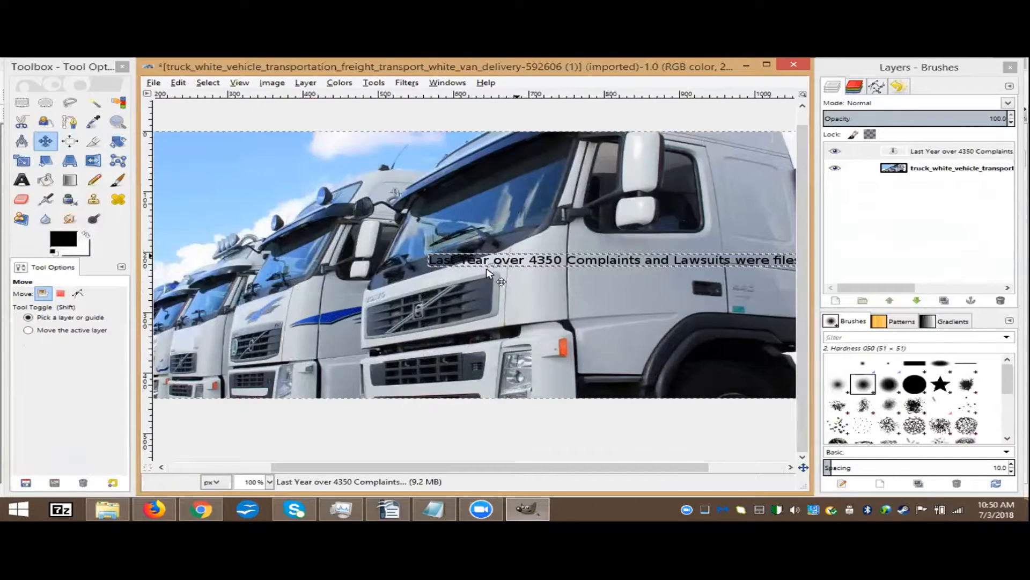
scroll(486, 270, up, 3)
drag(465, 274, 391, 271)
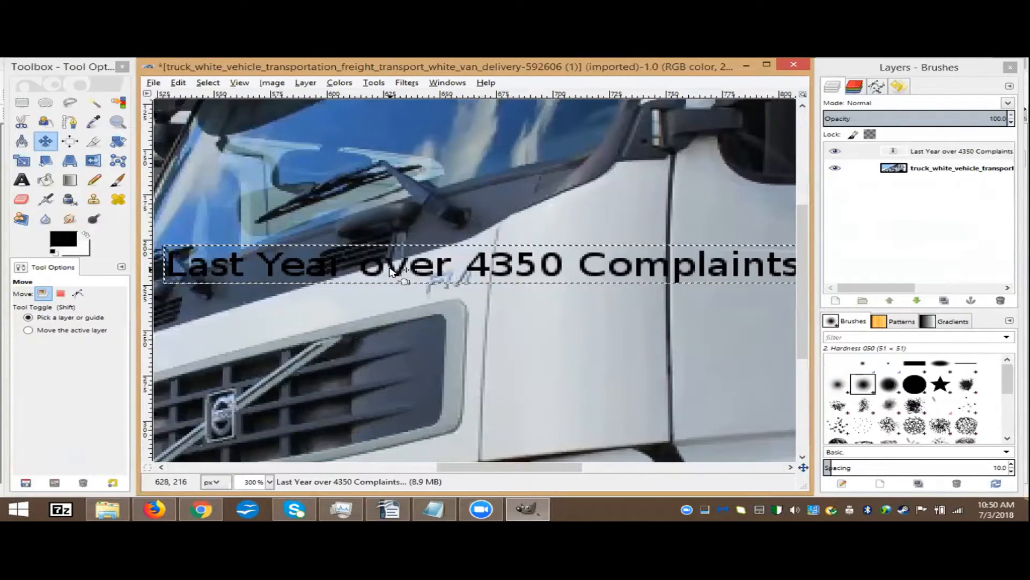
key(shift+2)
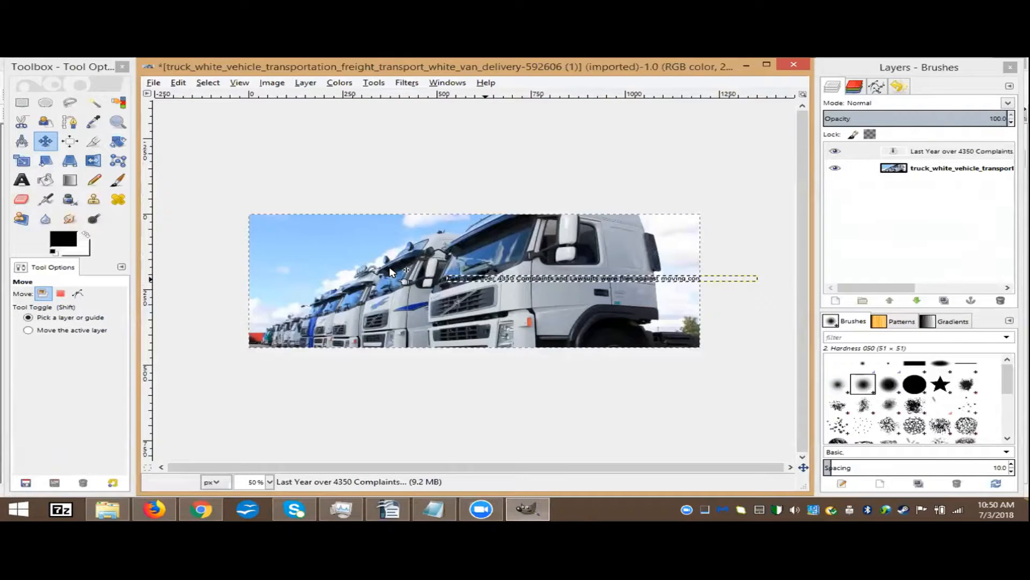
key(Left)
key(Left)
key(Left)
key(Left)
key(Left)
key(Left)
key(Left)
key(Left)
key(Left)
key(Left)
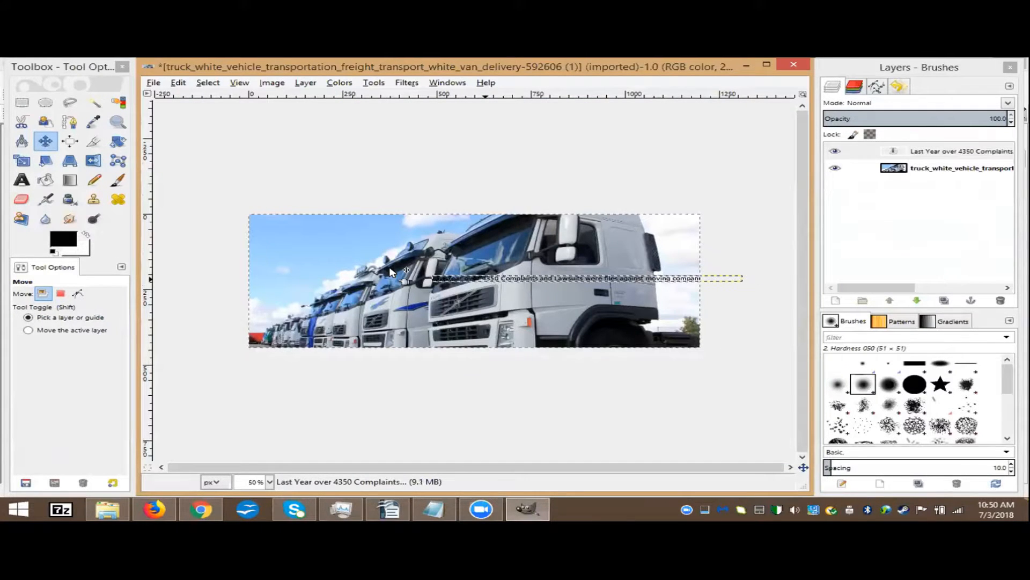
key(Left)
key(Left)
key(Left)
key(Left)
key(Left)
key(Left)
key(Left)
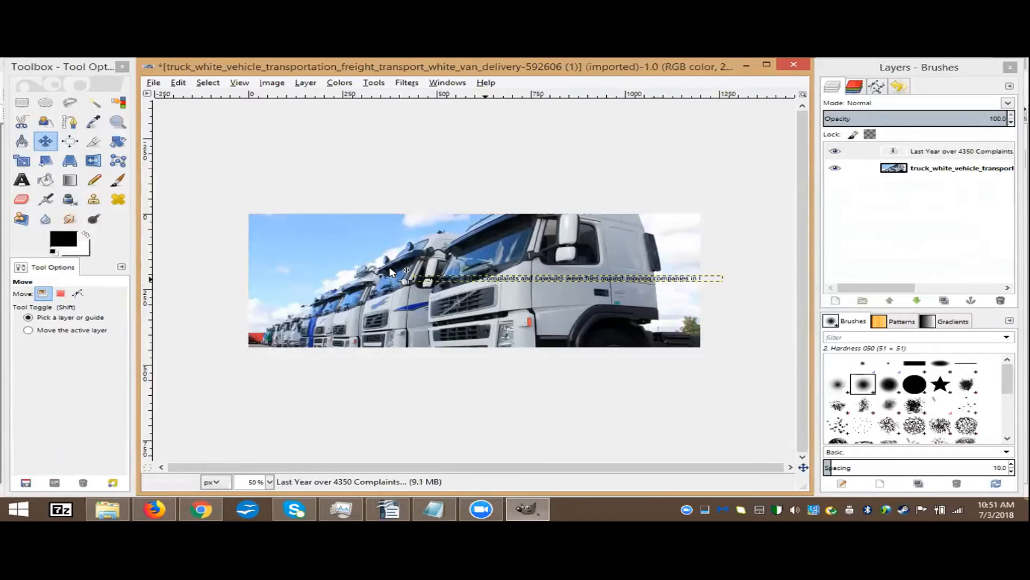
key(Left)
key(Left)
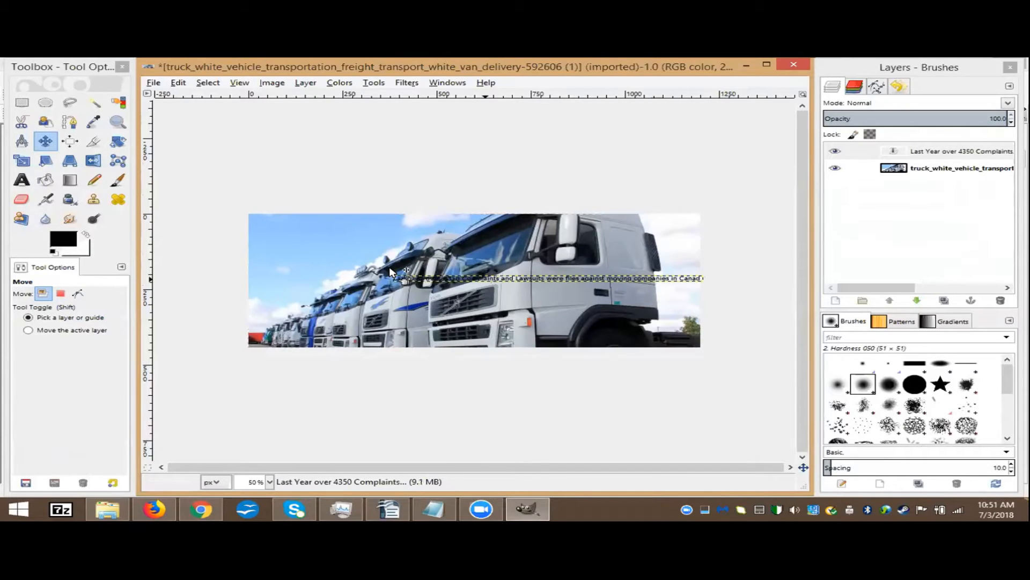
key(Left)
key(Left)
key(Left)
key(Left)
key(Left)
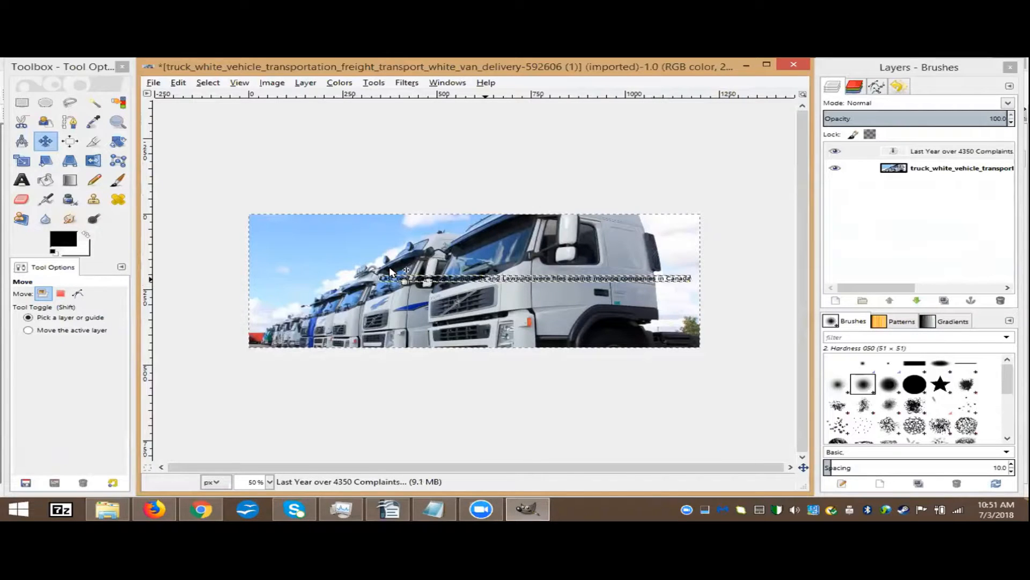
key(Left)
key(Left)
key(Left)
key(Left)
key(Left)
key(Left)
key(Left)
key(Left)
key(Left)
key(Left)
key(Left)
key(Left)
key(Left)
key(Left)
key(Left)
key(Left)
key(Left)
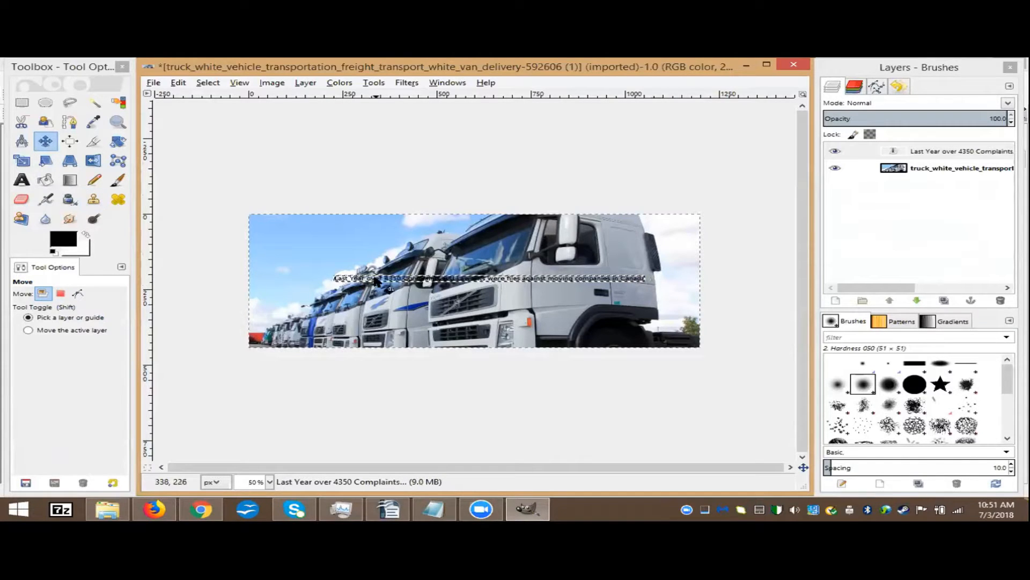
- Set the font size of the entire headline text to 50
click(23, 181)
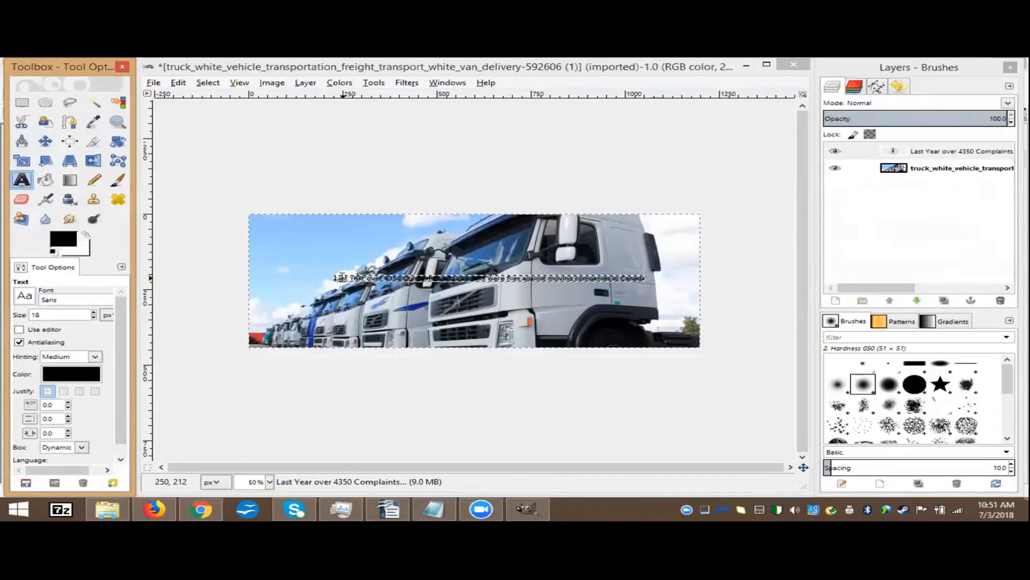
click(344, 277)
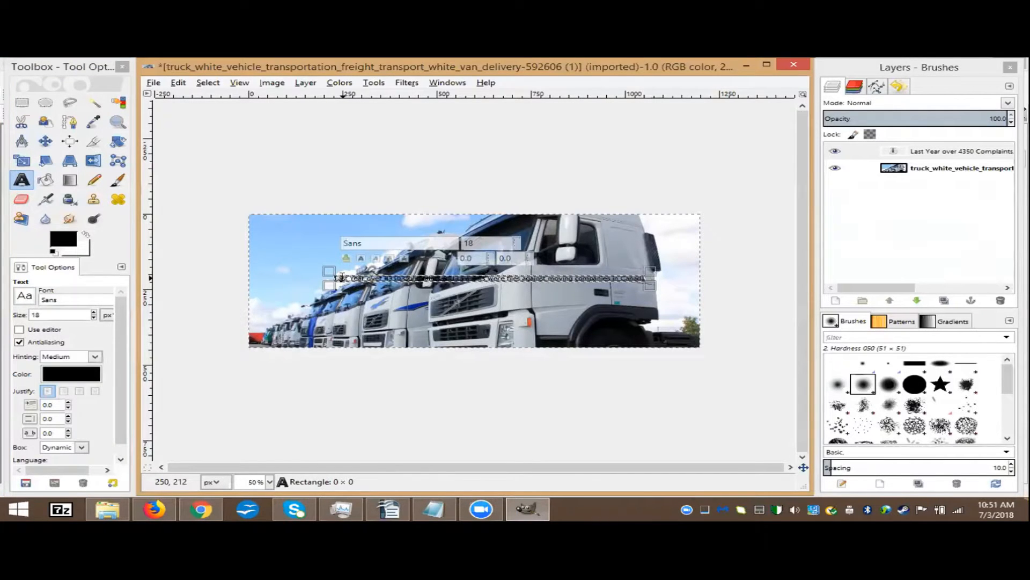
key(ctrl+a)
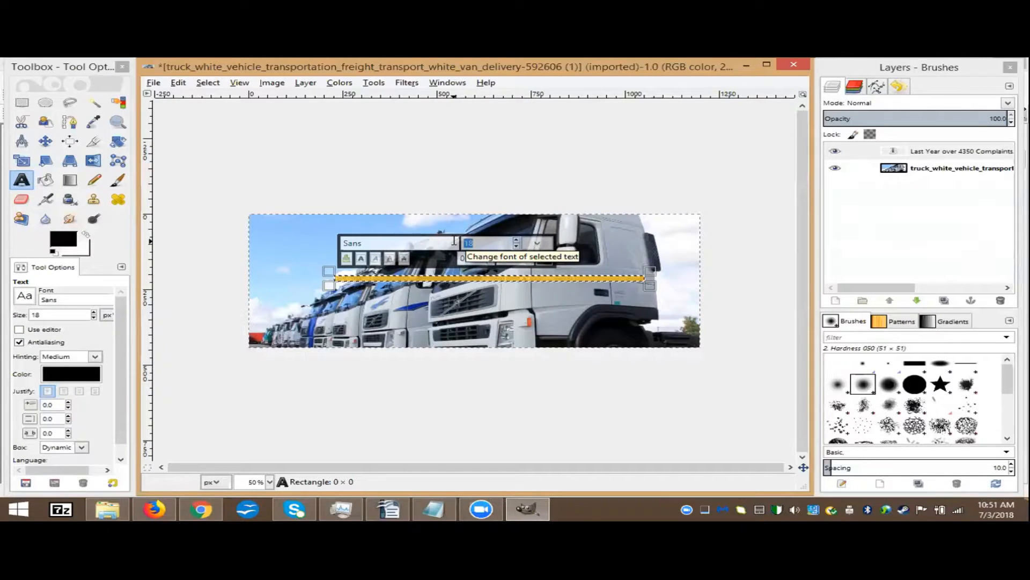
text(50)
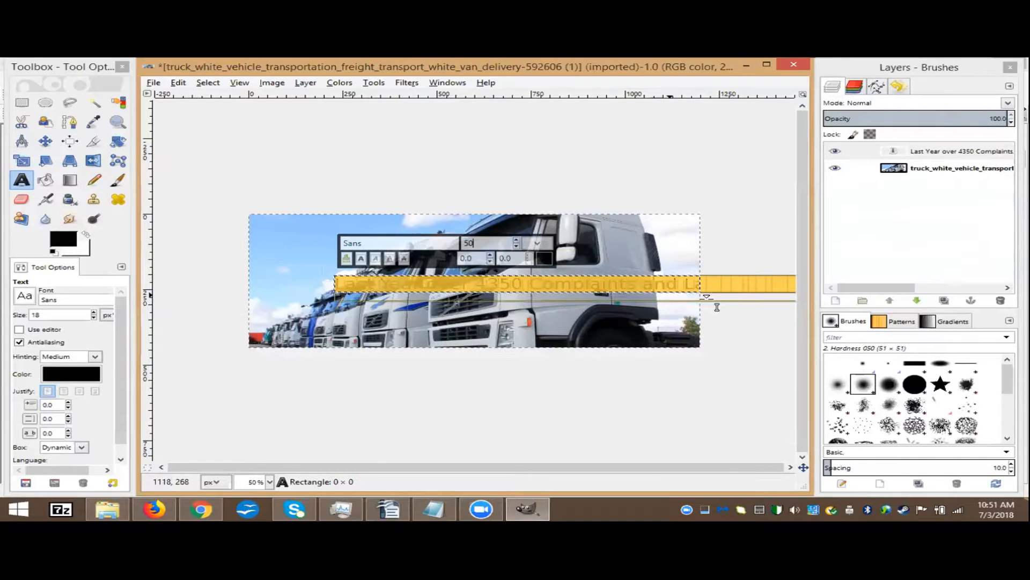
click(685, 285)
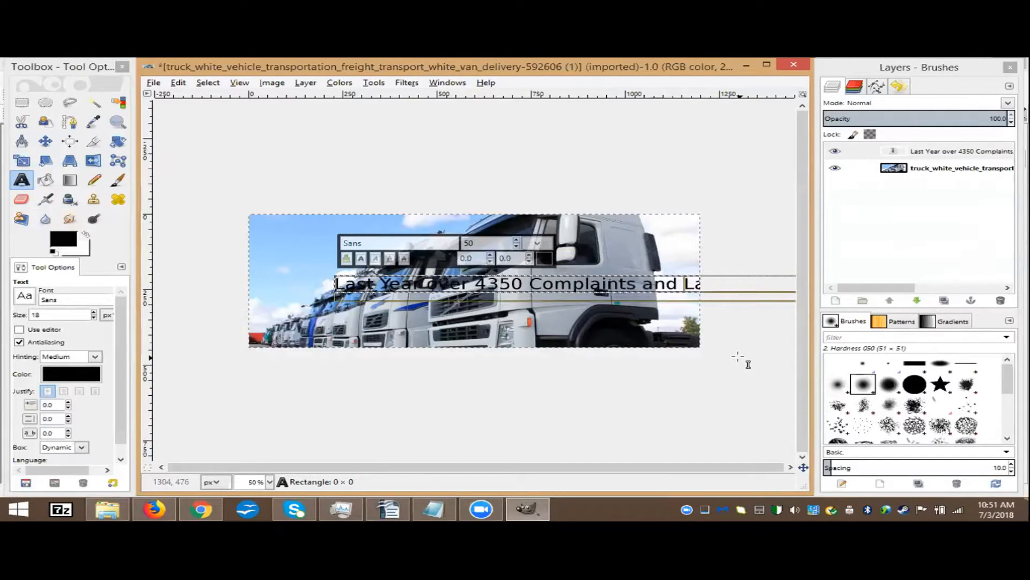
- Break the headline text into three lines so that it fits within the width of the truck banner
key(Return)
click(684, 298)
key(Return)
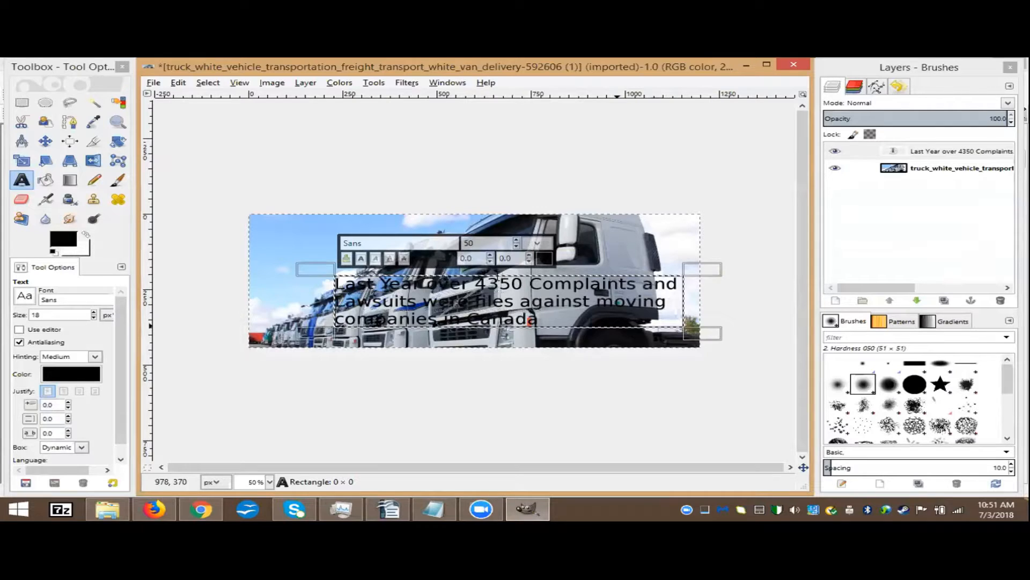
- Move the headline text layer up and left so it sits roughly centred in the truck banner
click(137, 164)
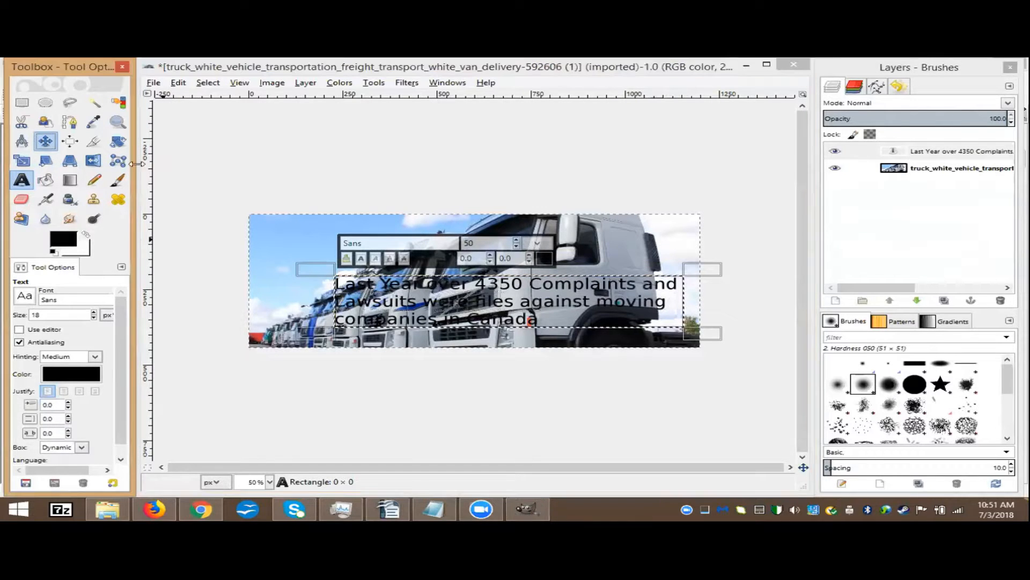
click(433, 302)
drag(433, 301, 432, 298)
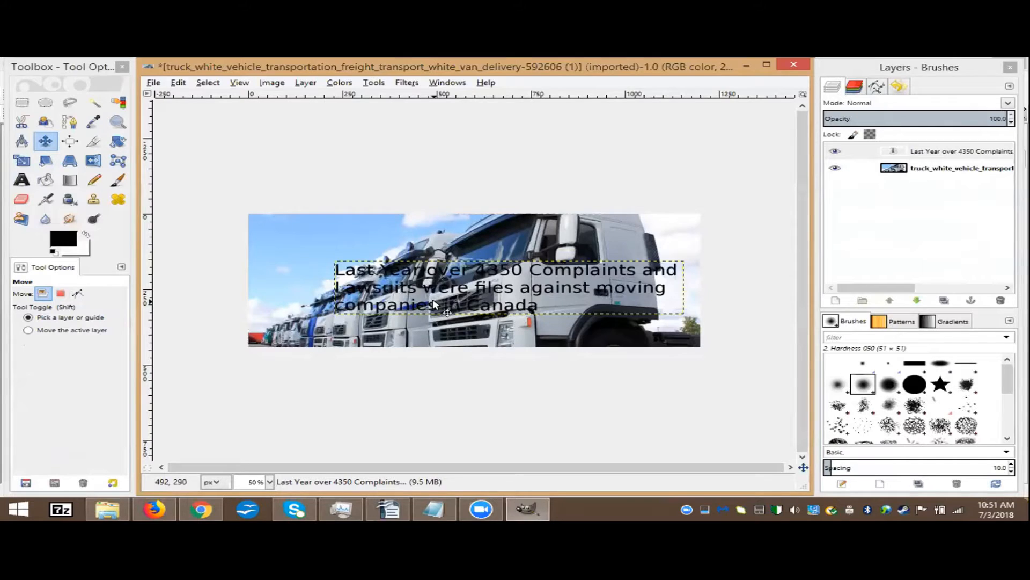
key(ctrl+z)
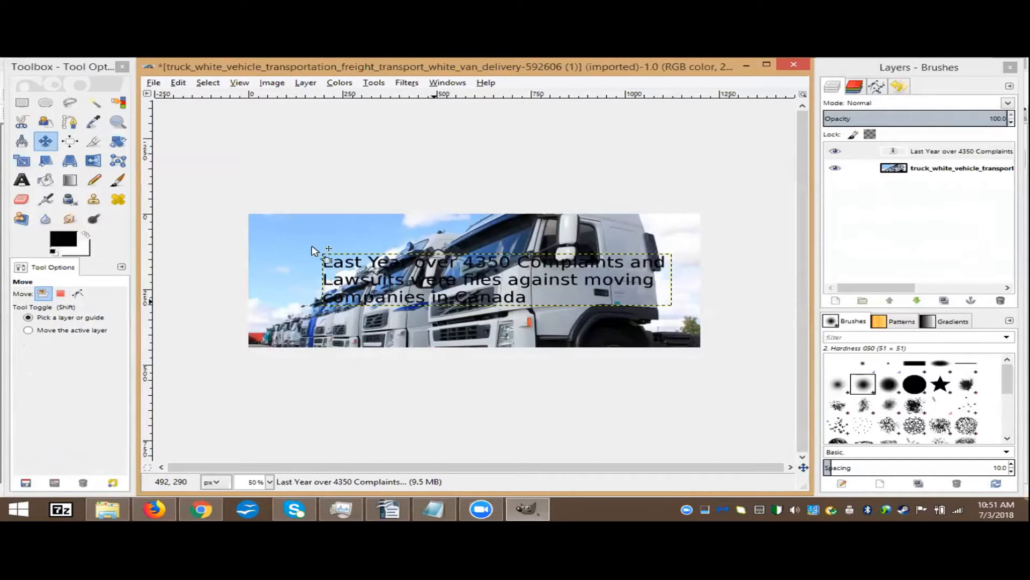
key(ctrl+z)
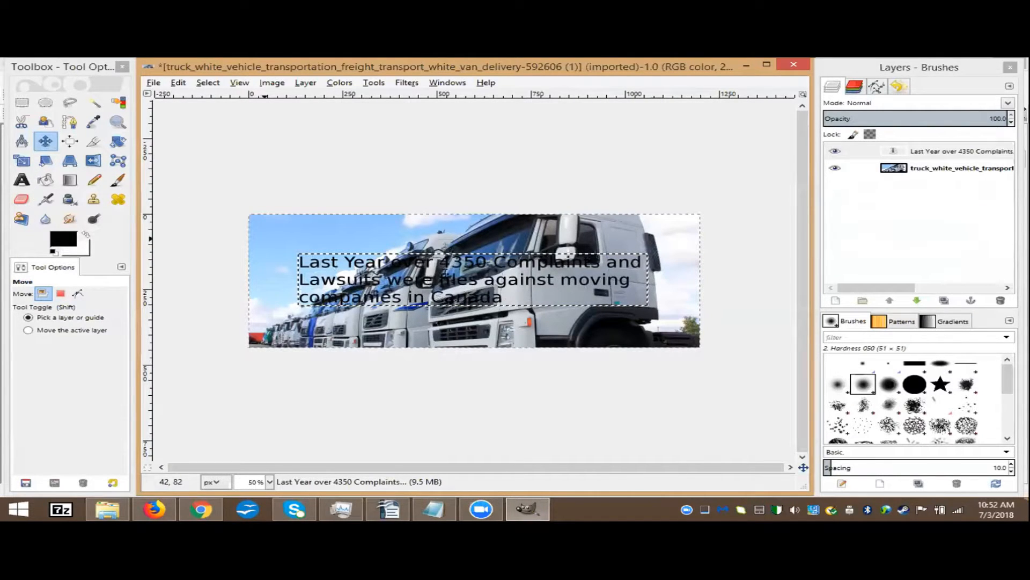
- Center-justify the three lines of the headline text
click(21, 180)
click(446, 274)
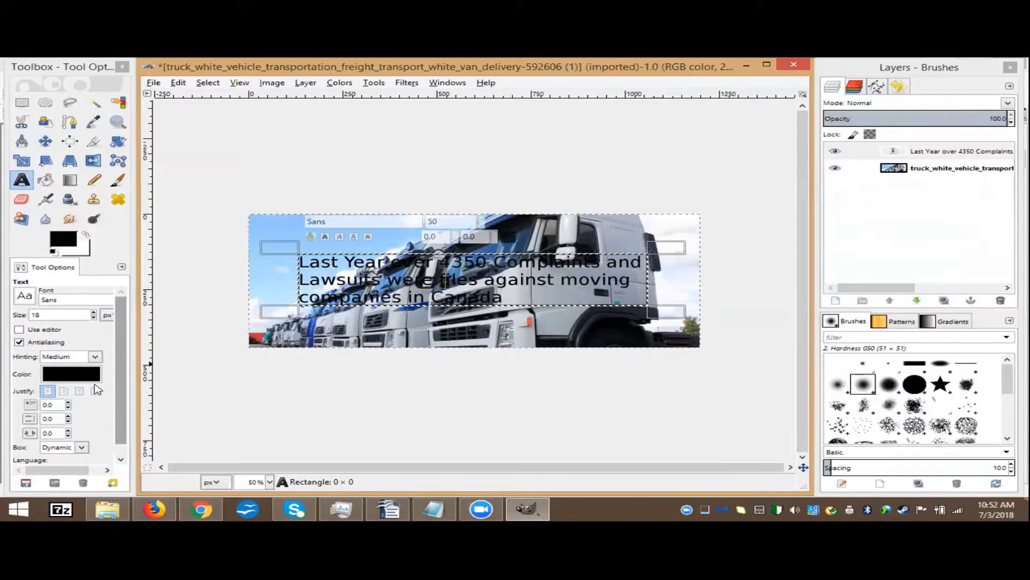
scroll(63, 383, down, 1)
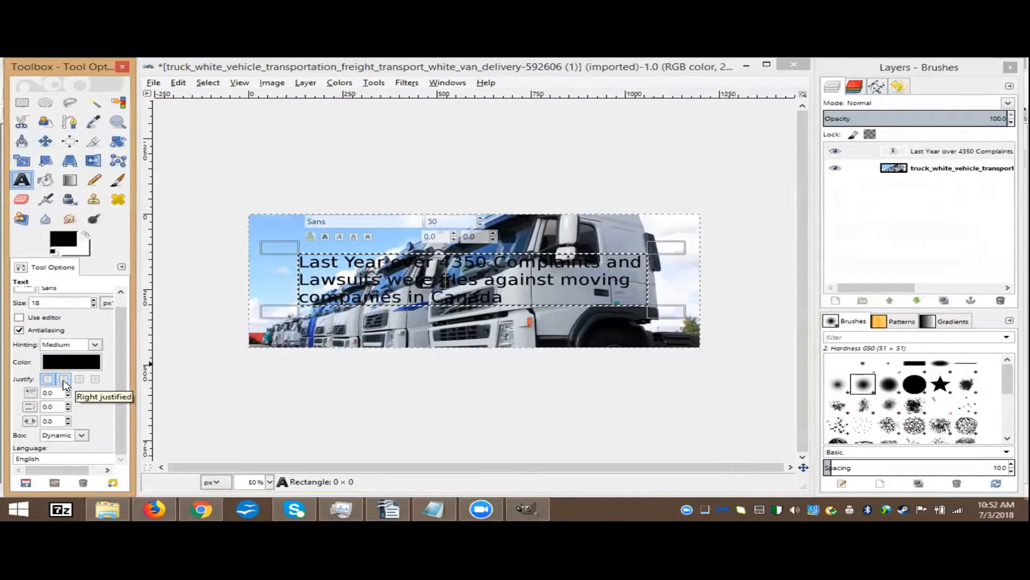
click(80, 379)
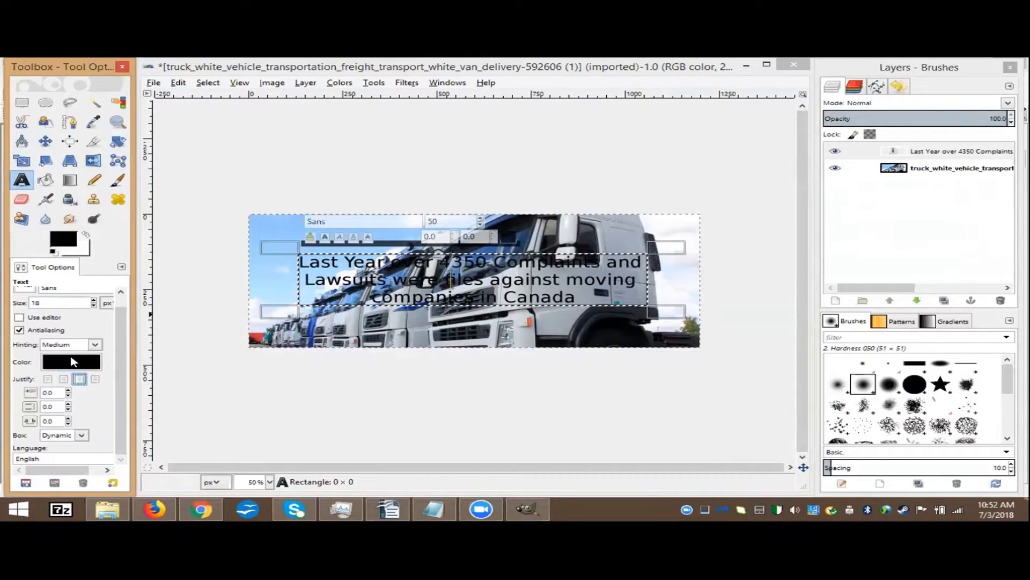
- Change the foreground color to pure red, ff0000
click(65, 240)
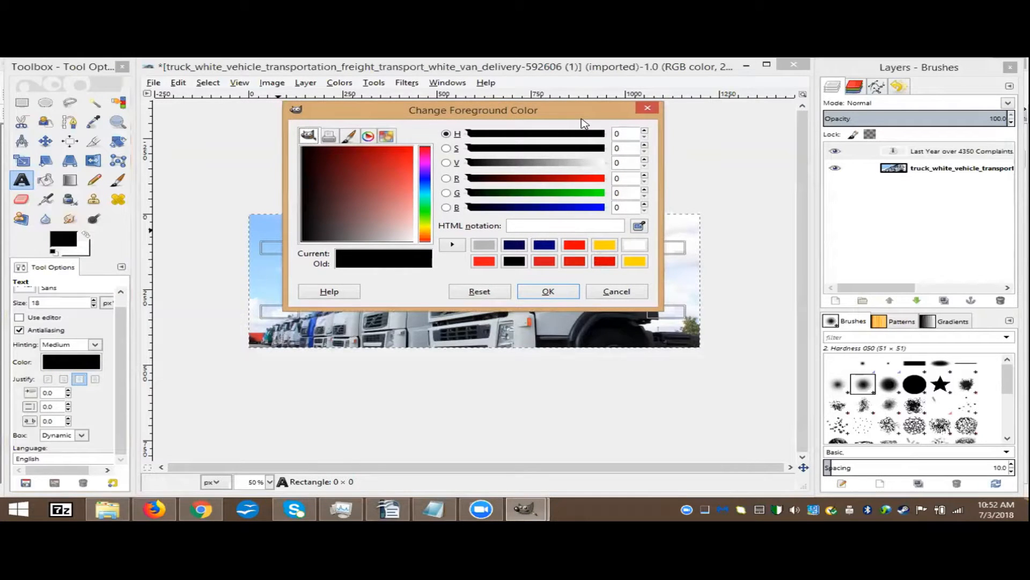
drag(582, 119, 827, 228)
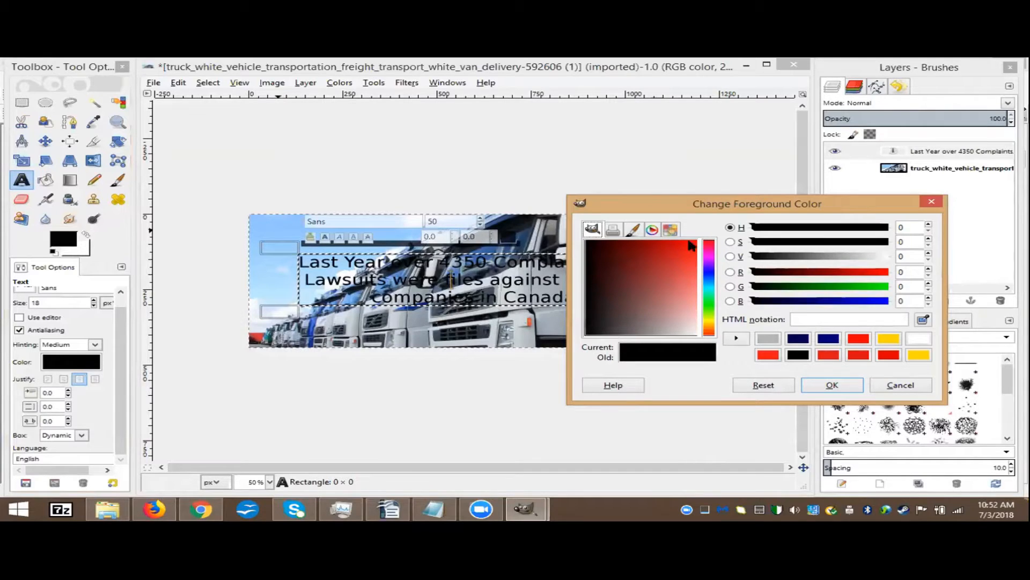
drag(694, 253, 702, 244)
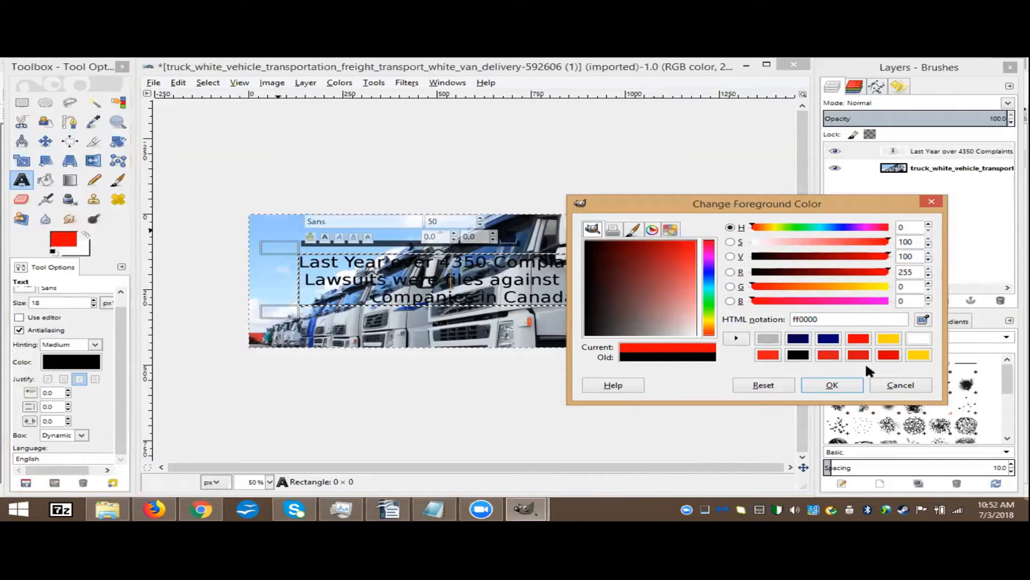
click(833, 385)
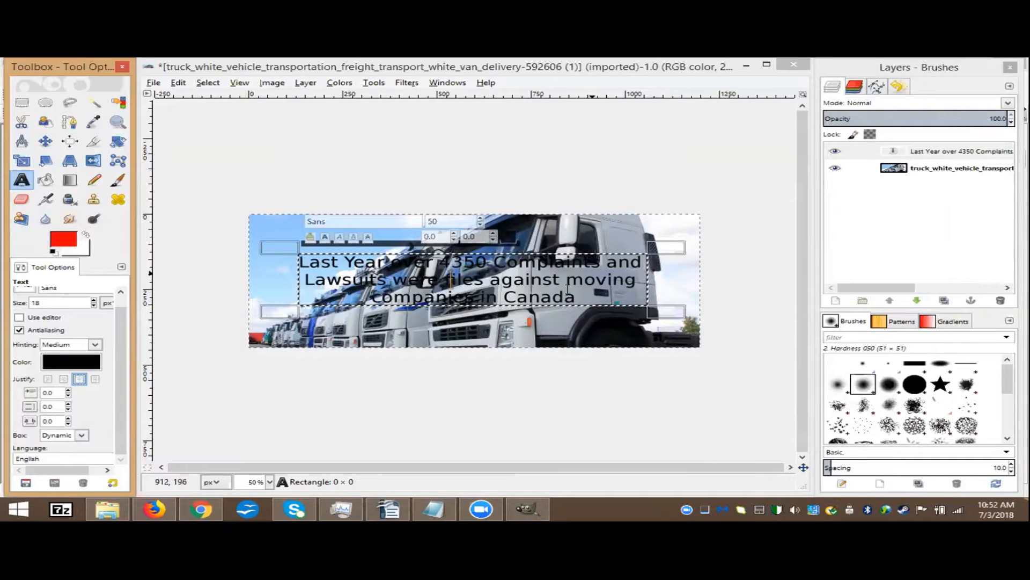
- Color the entire headline text red (ff0000) and make it bold
key(ctrl+a)
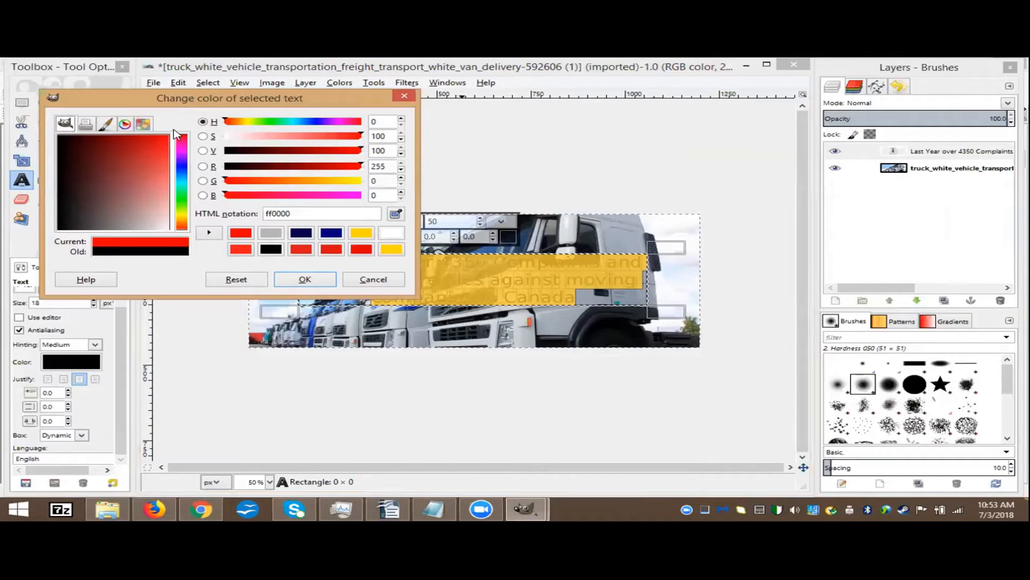
click(316, 280)
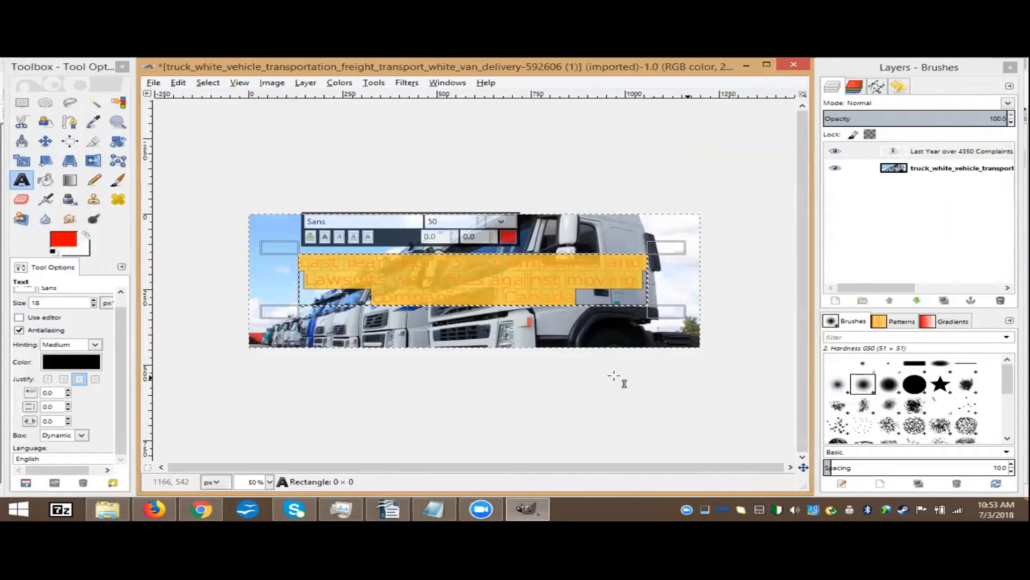
click(530, 403)
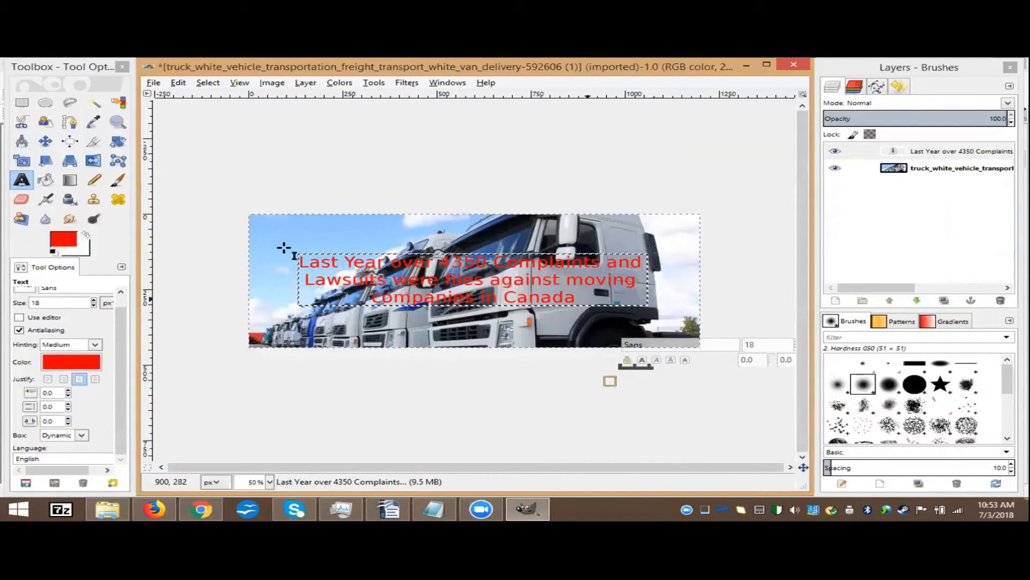
key(ctrl+a)
click(324, 237)
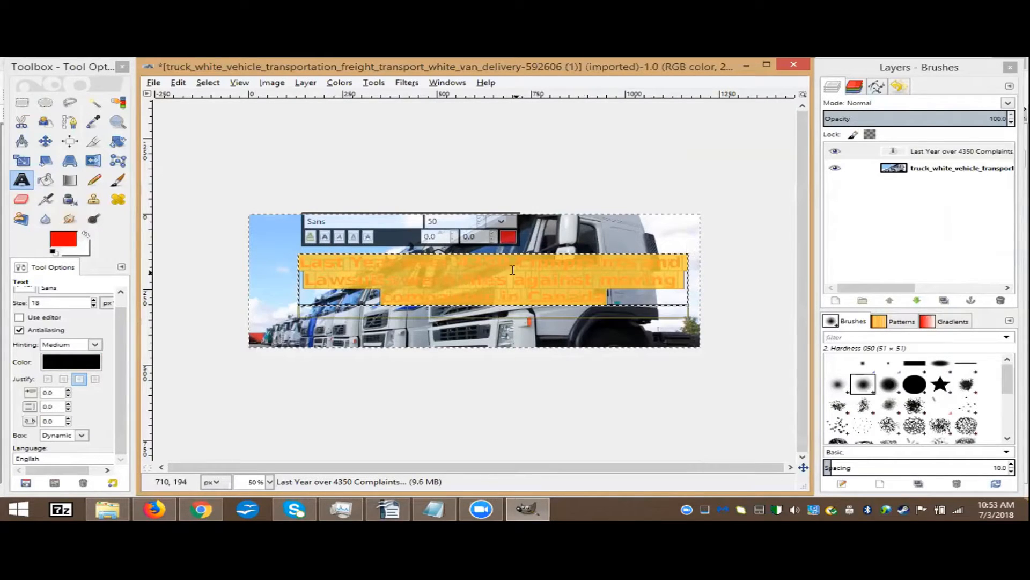
- Nudge the bold headline text layer left until it is horizontally centred on the truck banner
click(48, 142)
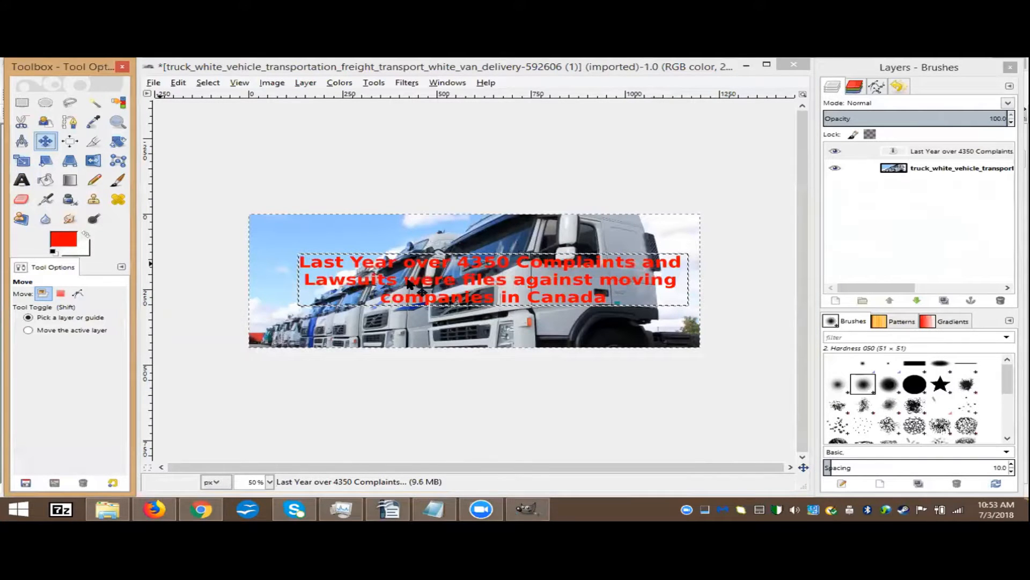
click(439, 343)
key(Left)
key(Left)
key(Left)
key(Left)
key(Left)
key(Left)
key(Left)
key(Left)
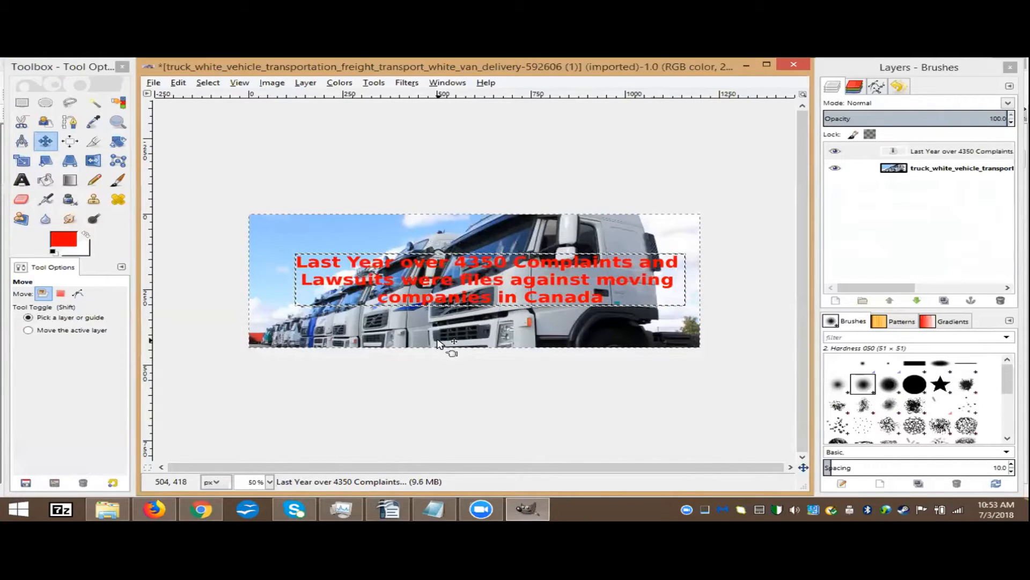
key(Left)
key(Left)
key(Left)
key(Left)
key(Left)
key(Left)
key(Left)
key(Left)
key(Left)
key(Left)
key(Left)
key(Left)
key(Left)
key(Left)
key(Left)
key(Left)
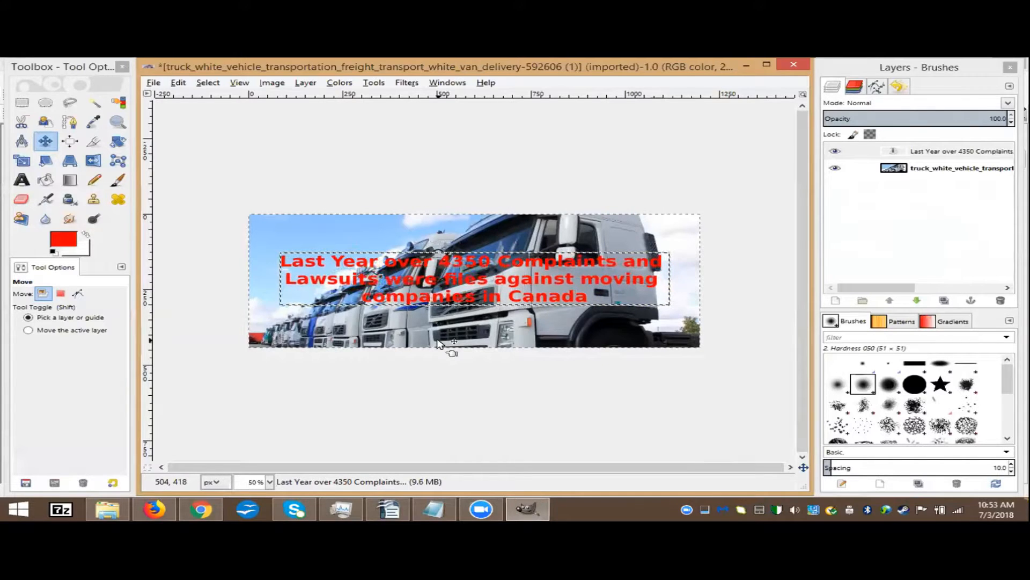
key(Left)
key(Left)
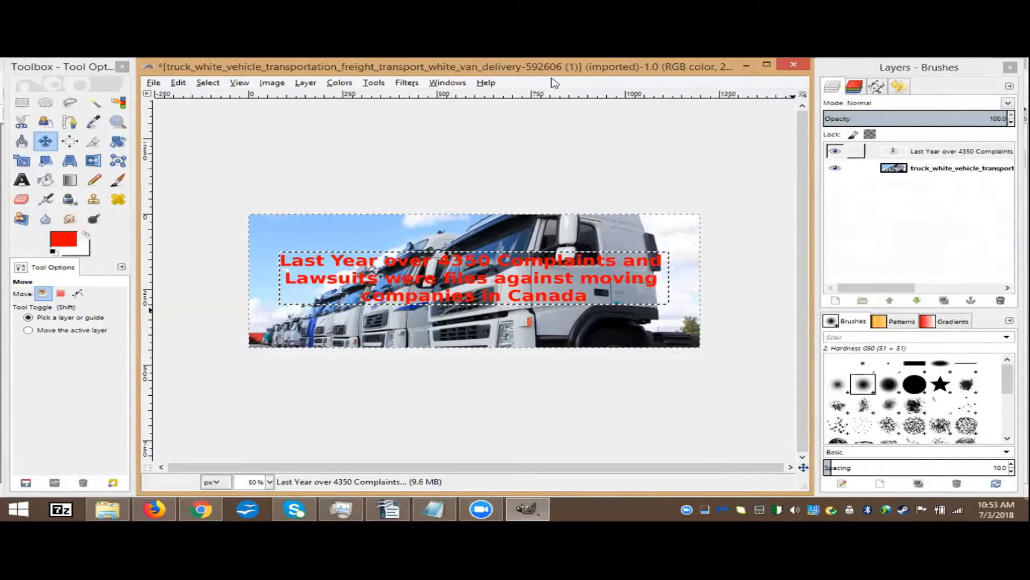
click(407, 216)
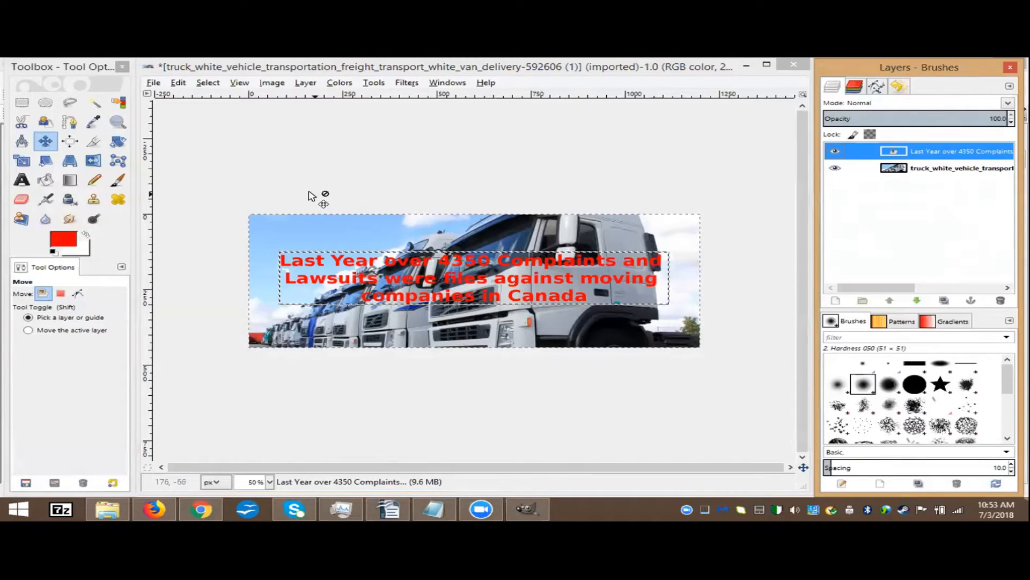
click(305, 83)
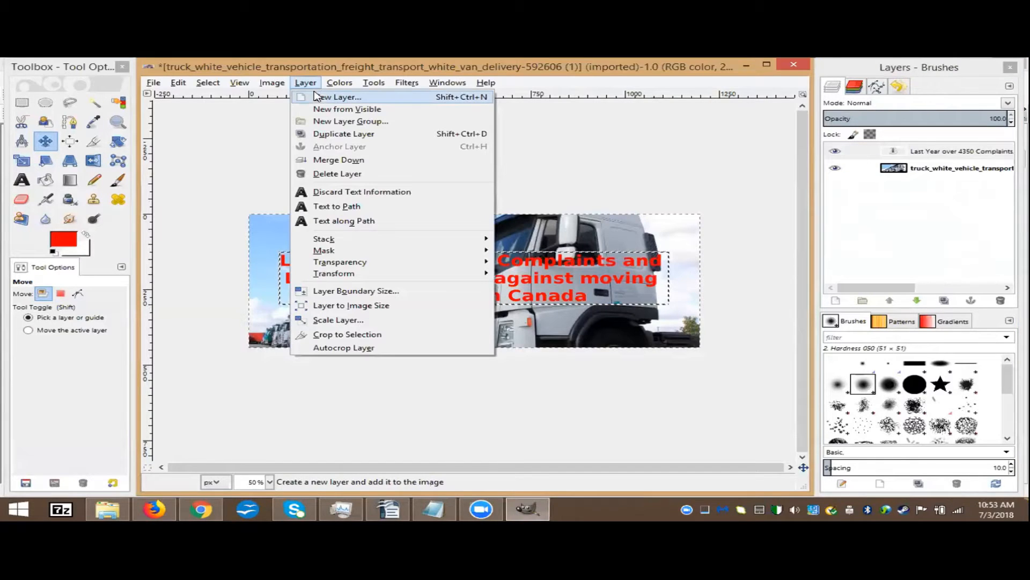
click(318, 98)
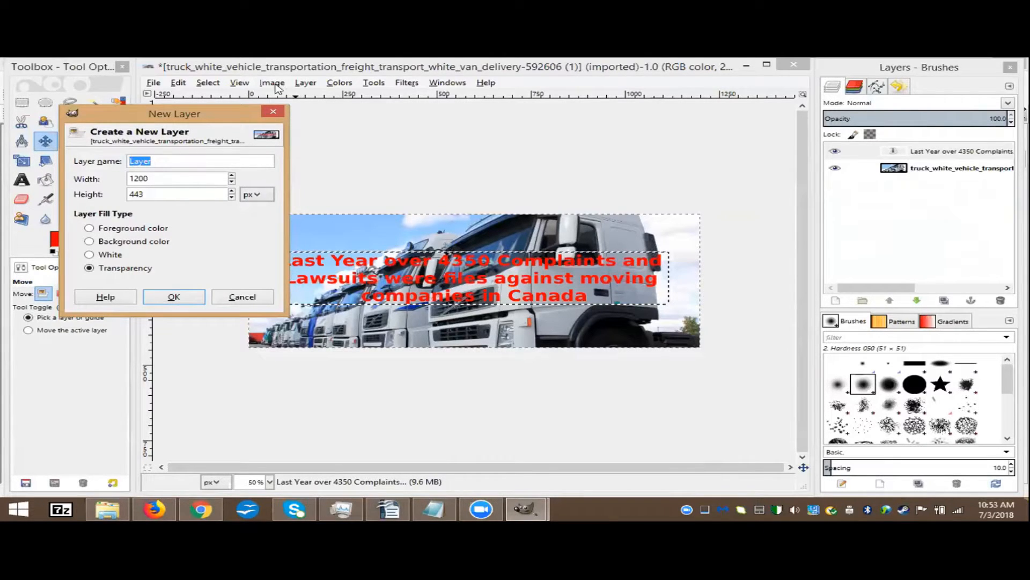
key(Escape)
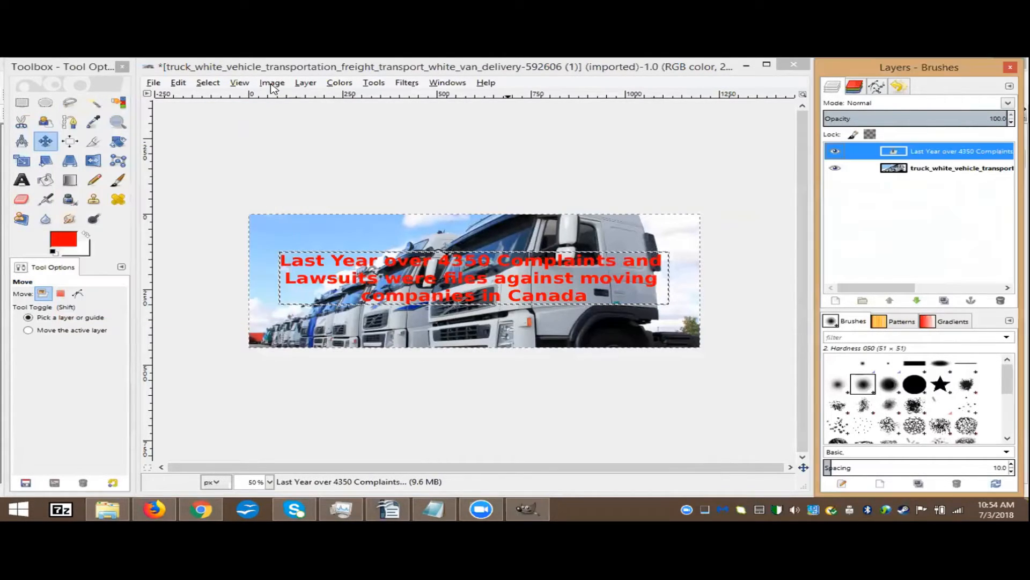
- Check the headline text layer's width and height in the Scale Layer settings without scaling it
click(306, 84)
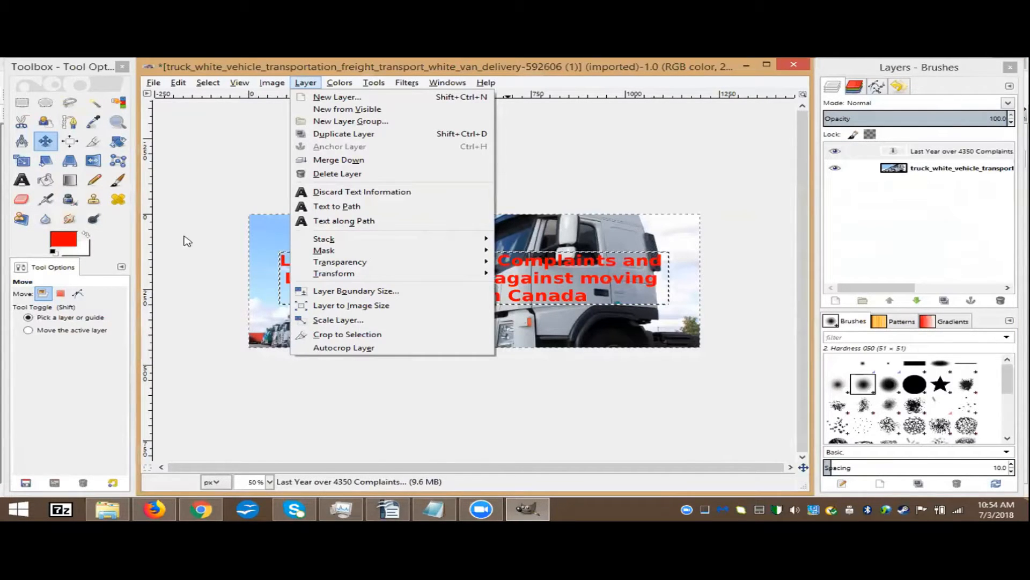
key(s)
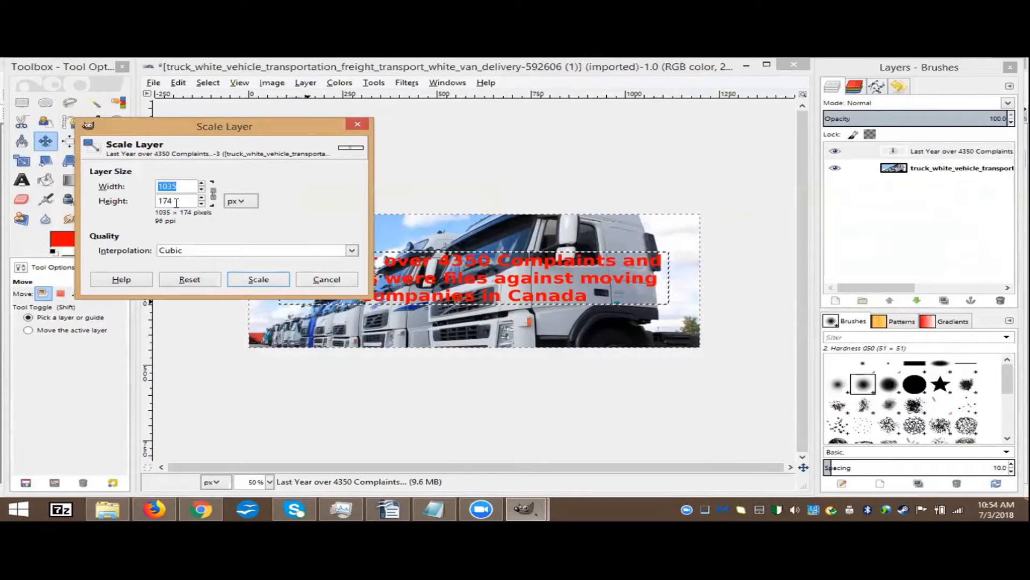
click(328, 279)
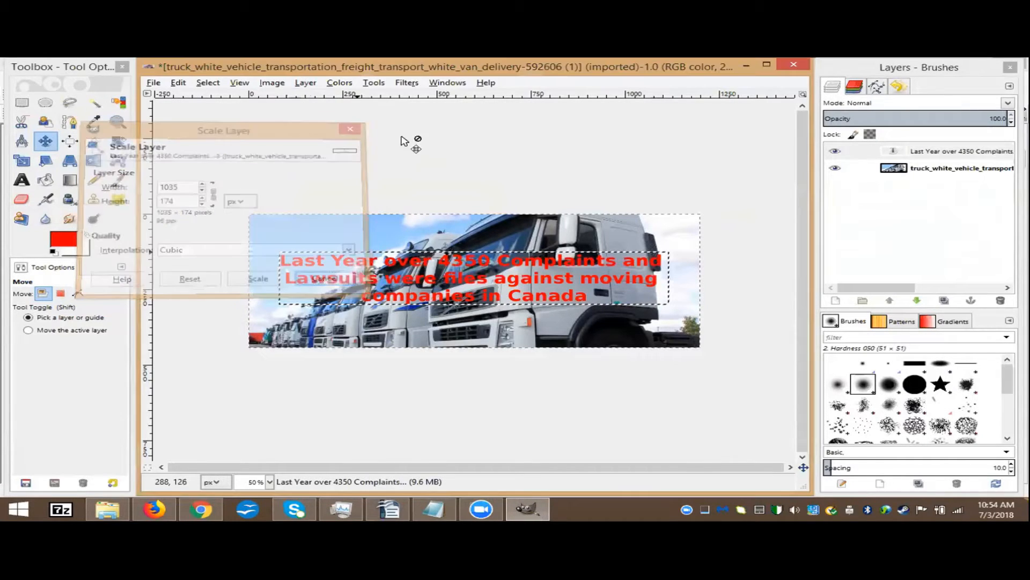
- Create a new transparent layer 1035 px wide and 175 px high above the headline text layer
click(305, 83)
click(317, 98)
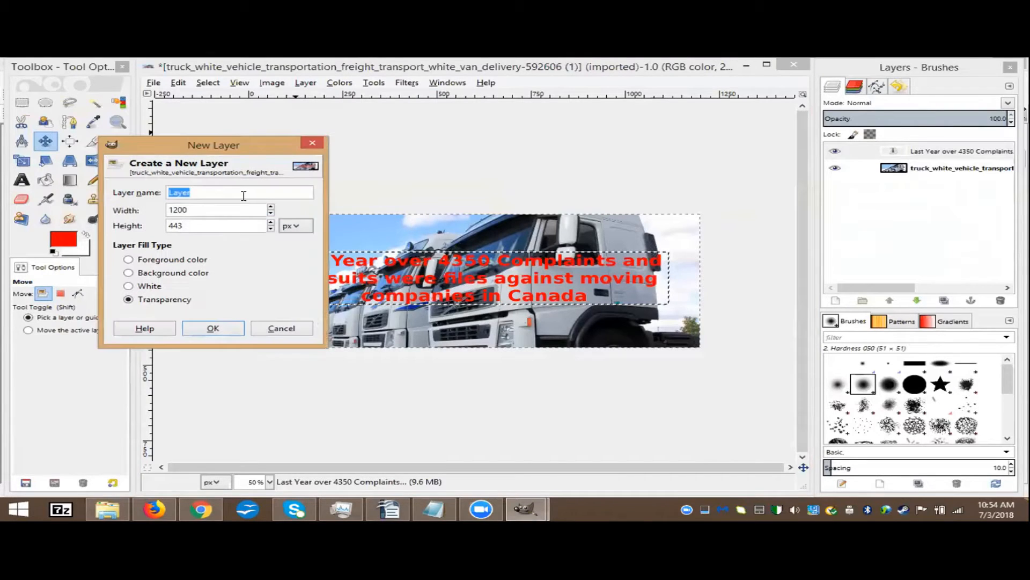
key(Tab)
text(1035)
click(177, 225)
key(shift+Left)
key(shift+Left)
text(175)
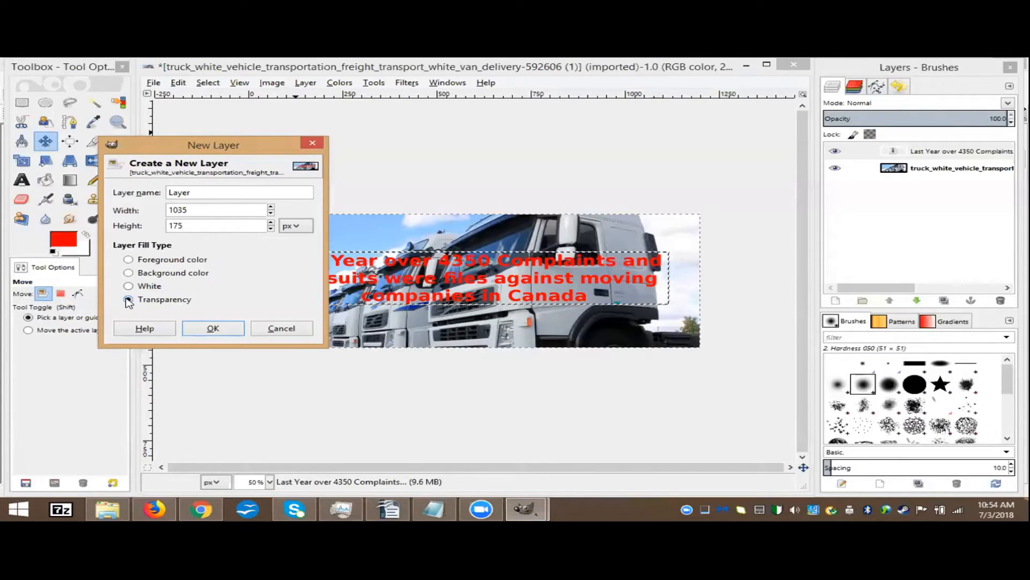
click(212, 330)
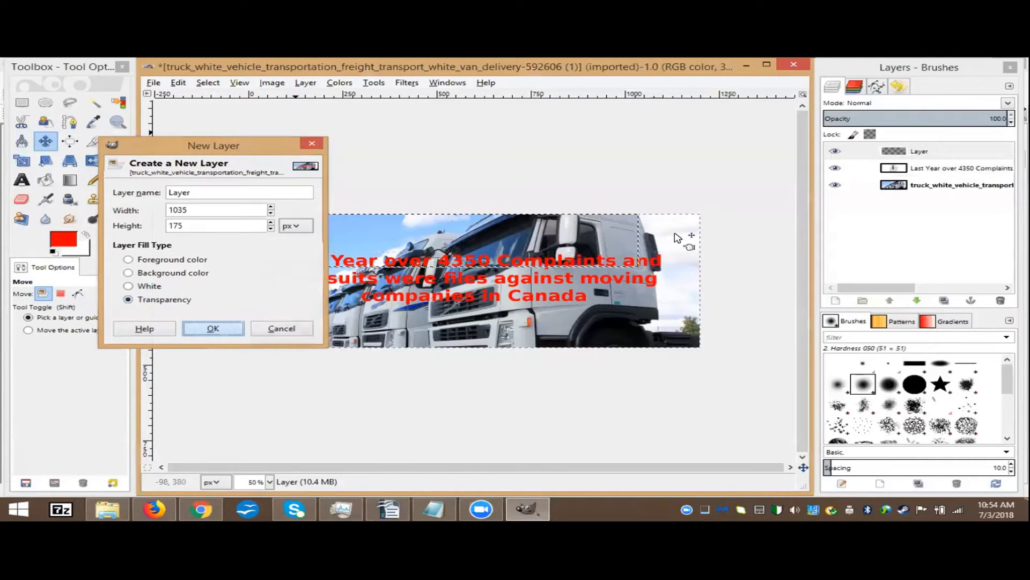
- Bucket-fill the new layer with white and move it over the headline text in the middle of the banner
click(85, 237)
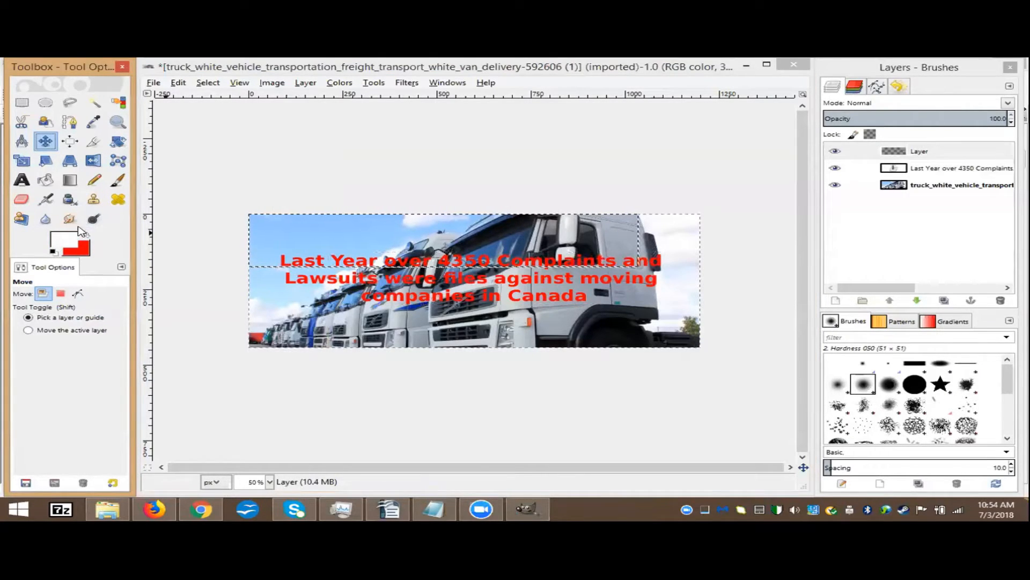
key(shift+b)
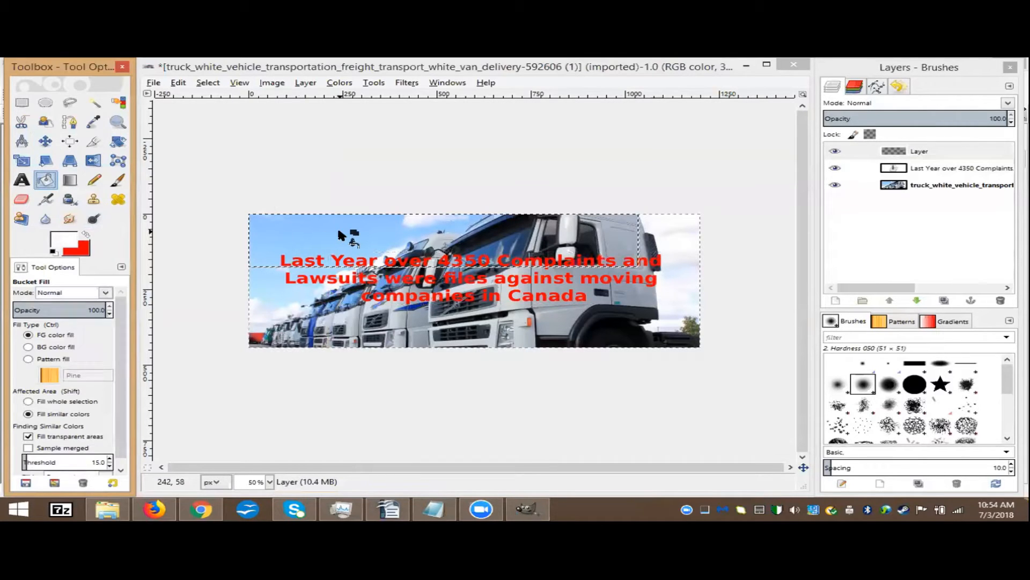
click(339, 231)
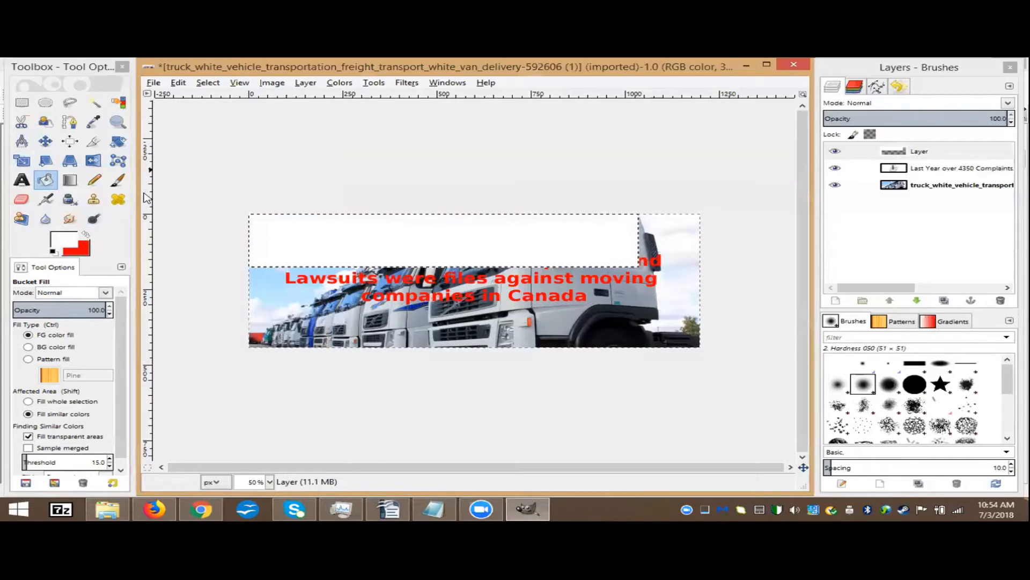
click(45, 143)
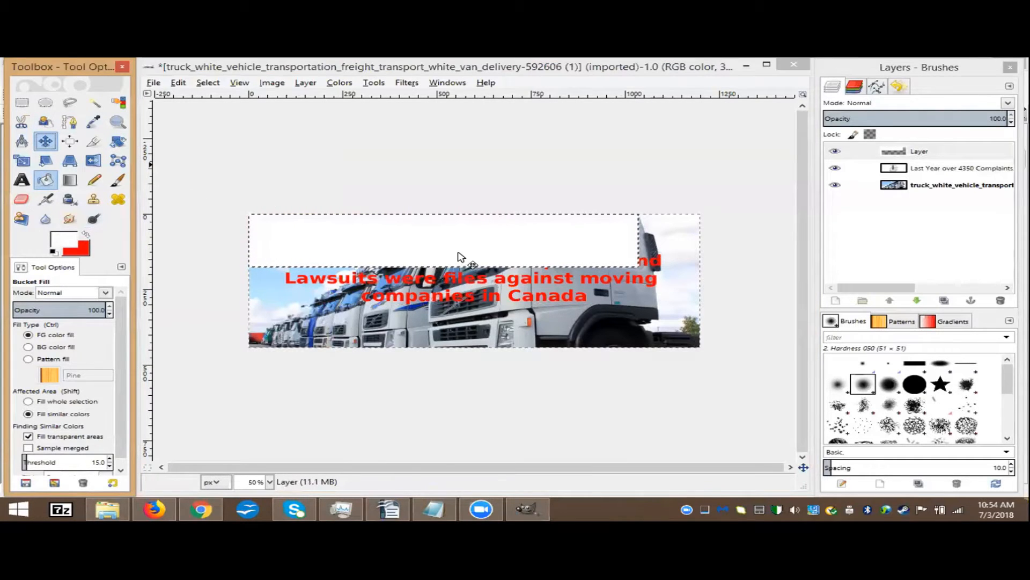
drag(461, 252, 486, 287)
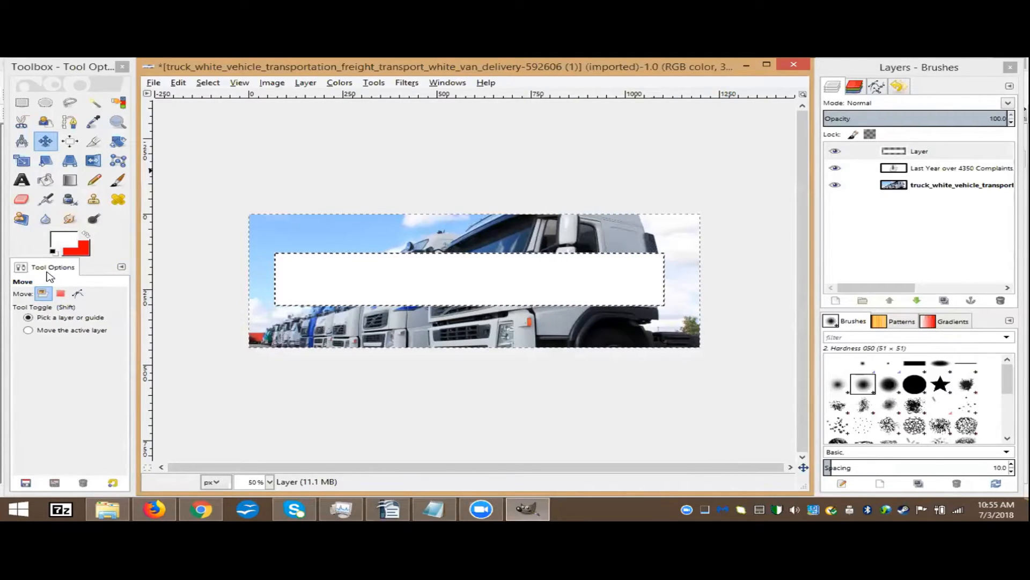
- Clear the opaque white from the new layer and bucket-fill it again with white at 47.6 opacity
click(45, 180)
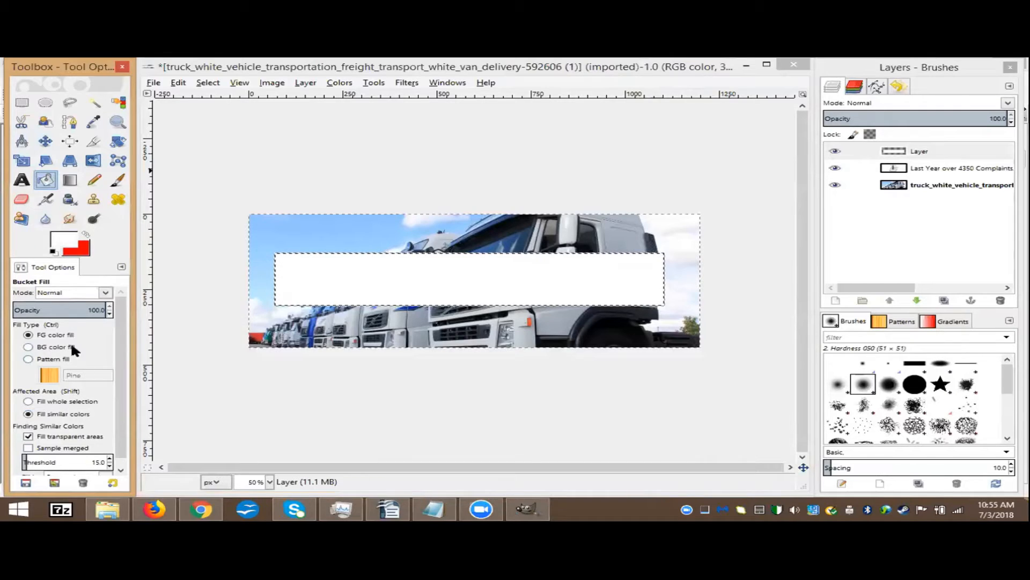
click(56, 310)
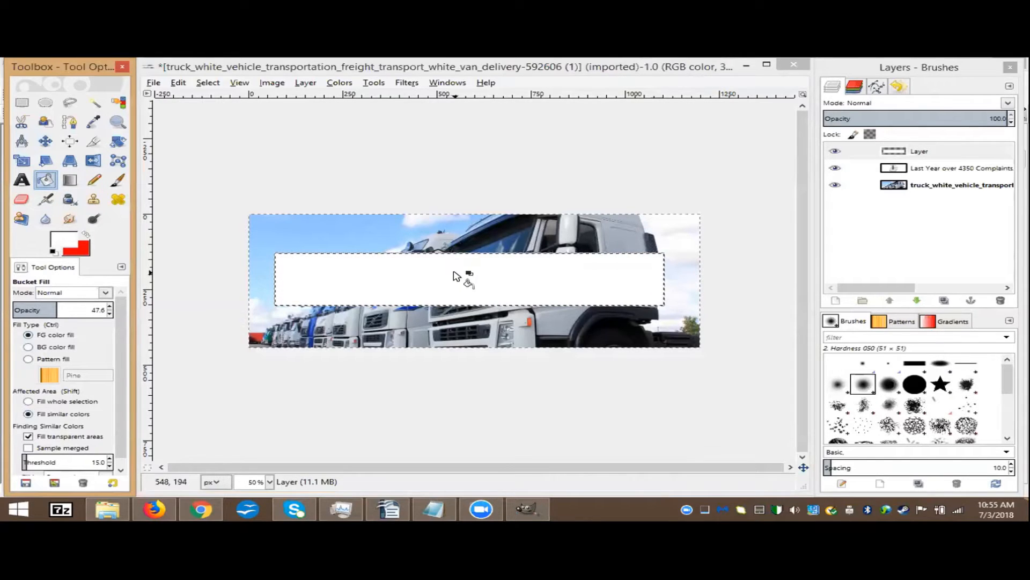
click(433, 277)
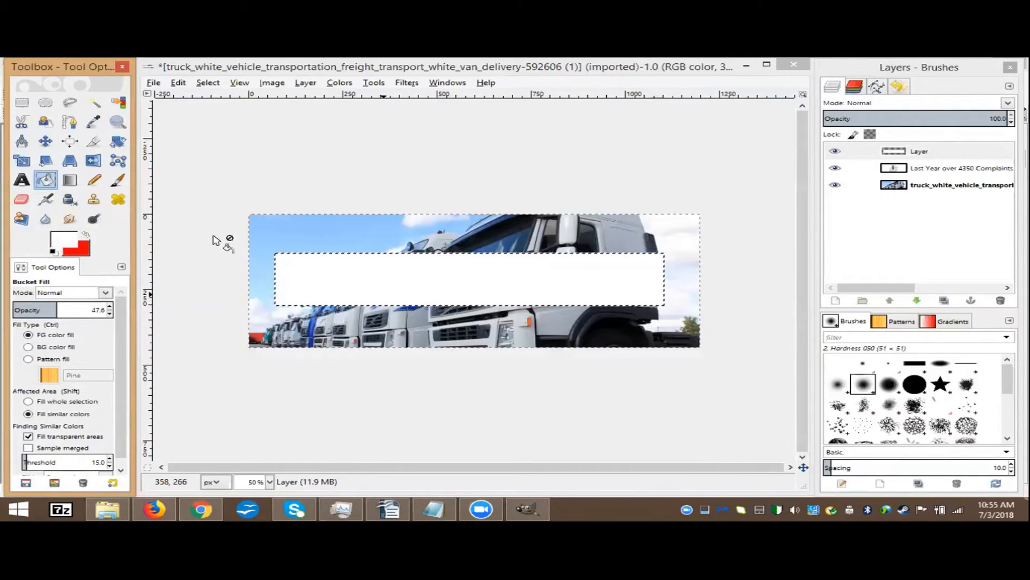
key(Delete)
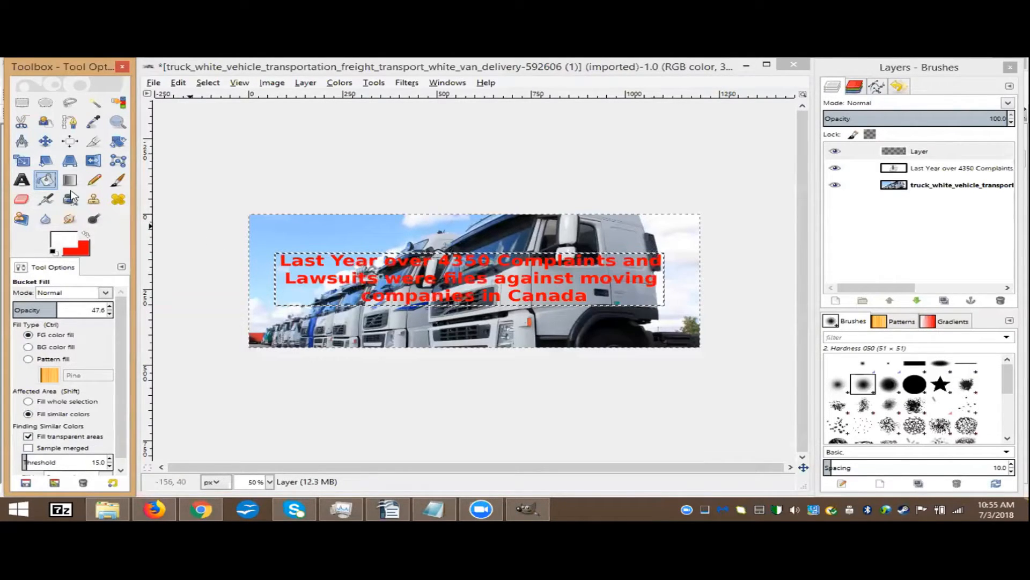
click(323, 293)
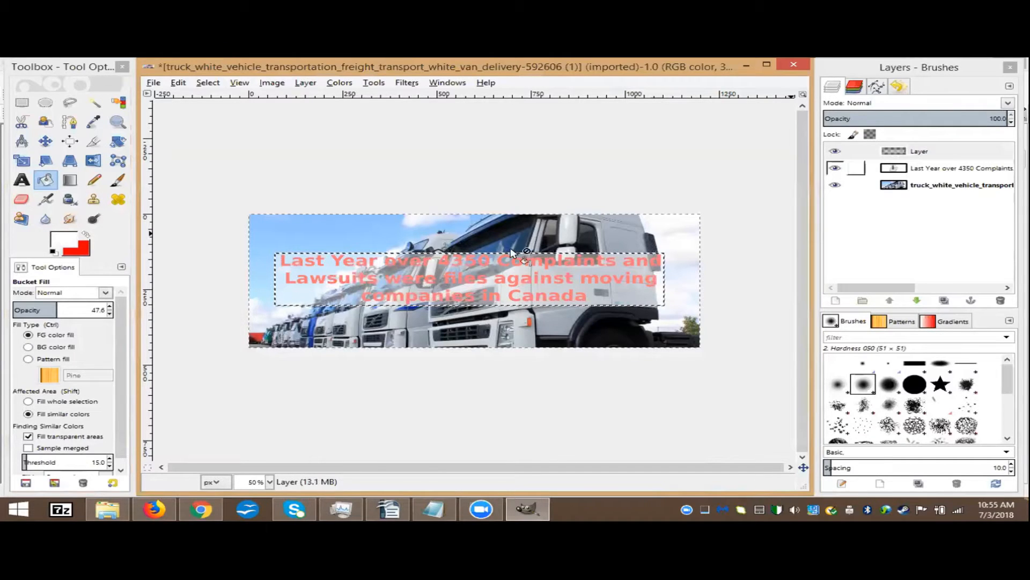
- Rename the semi-transparent white layer as Trasperent BG and place the headline text layer above it
click(919, 152)
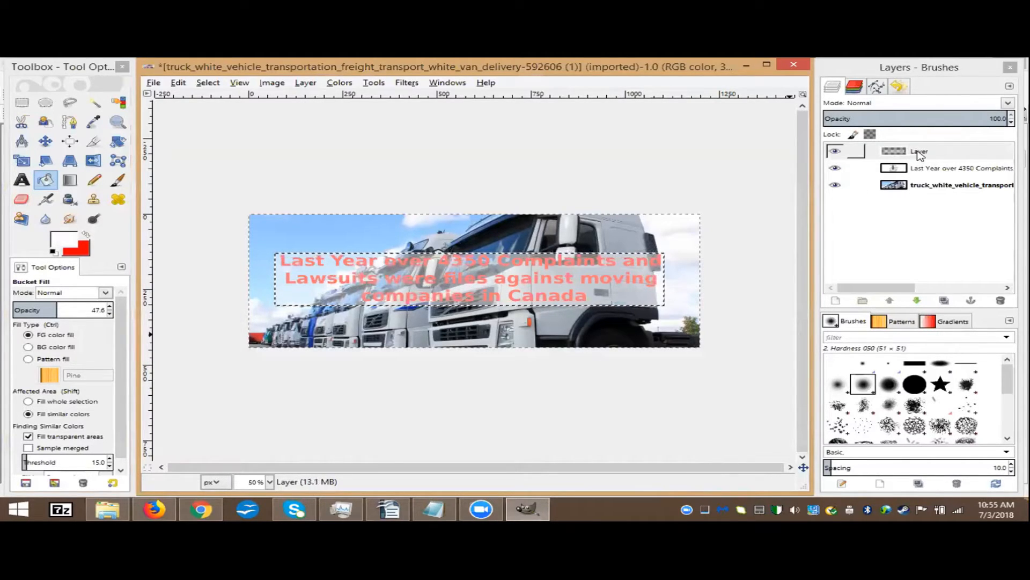
click(921, 155)
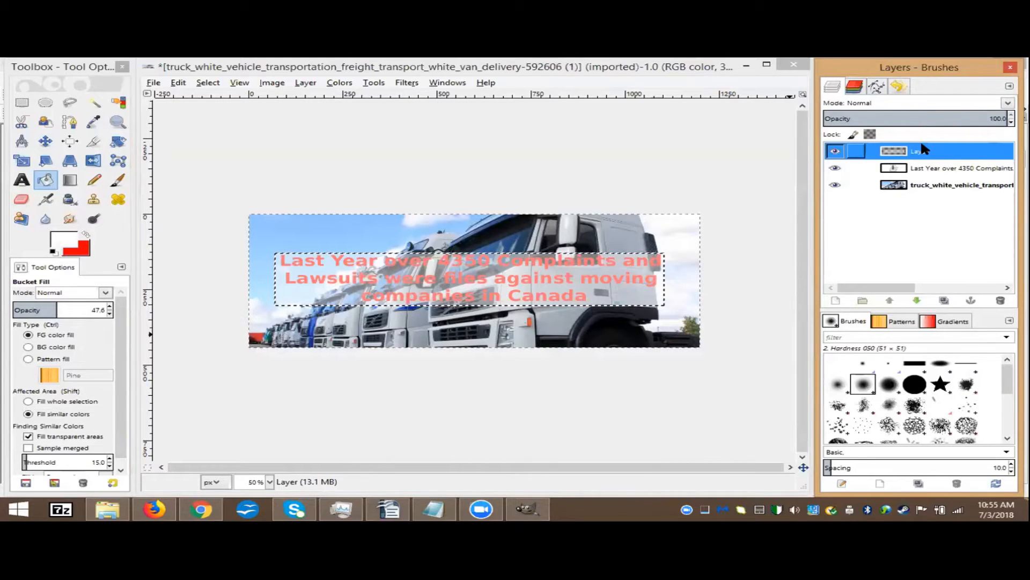
double_click(922, 145)
text(Transparent)
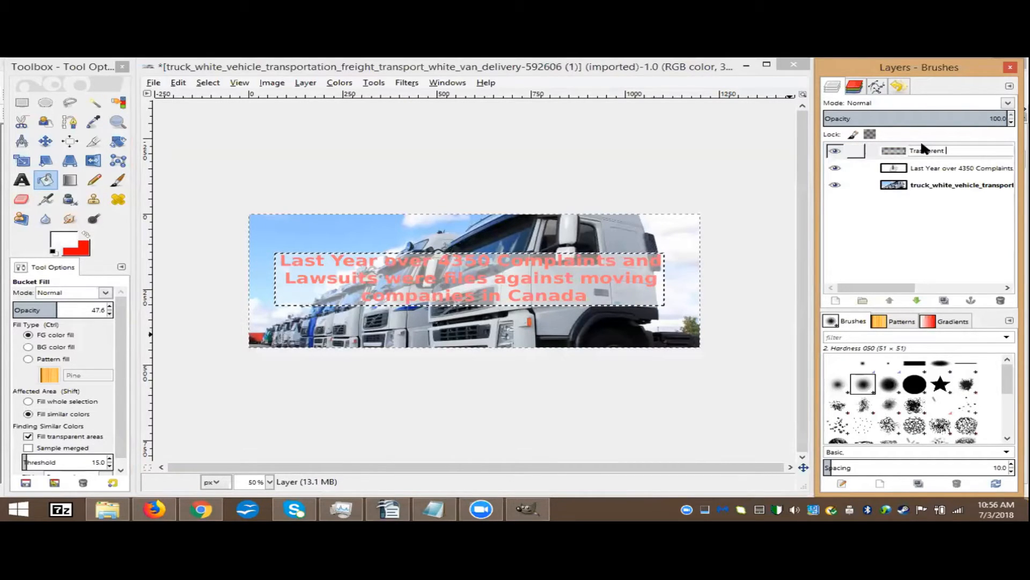
text( BG)
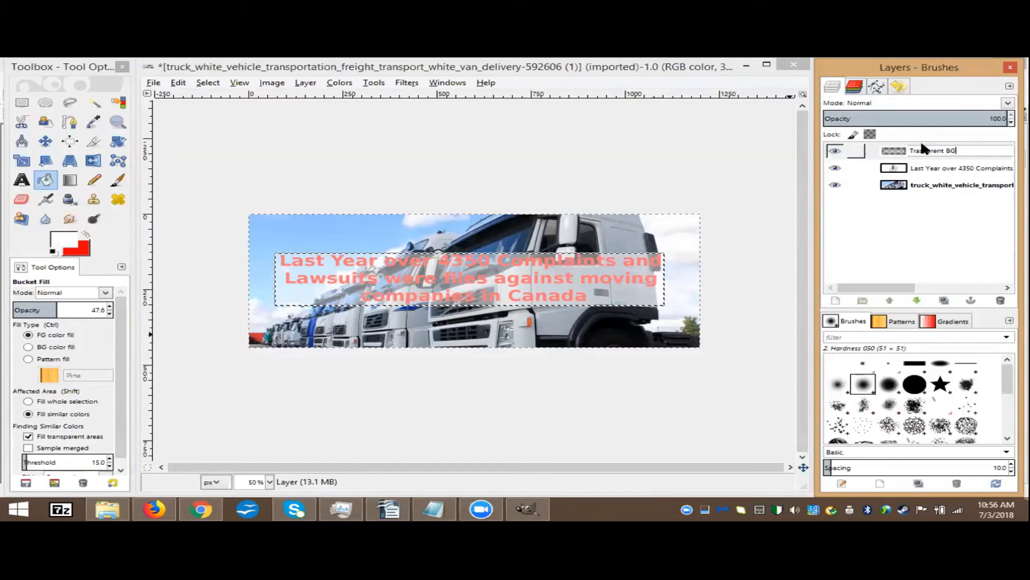
key(Return)
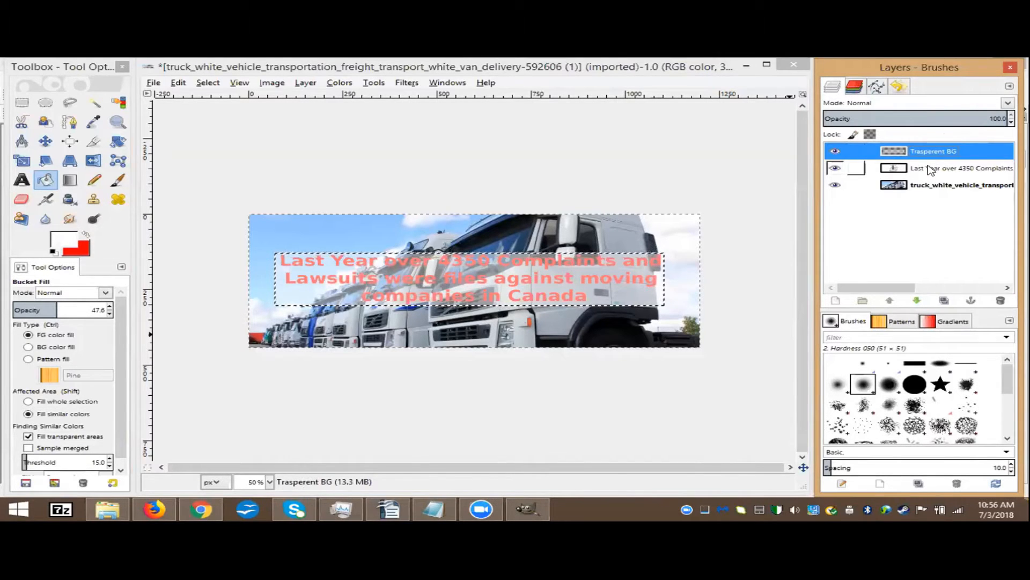
click(928, 169)
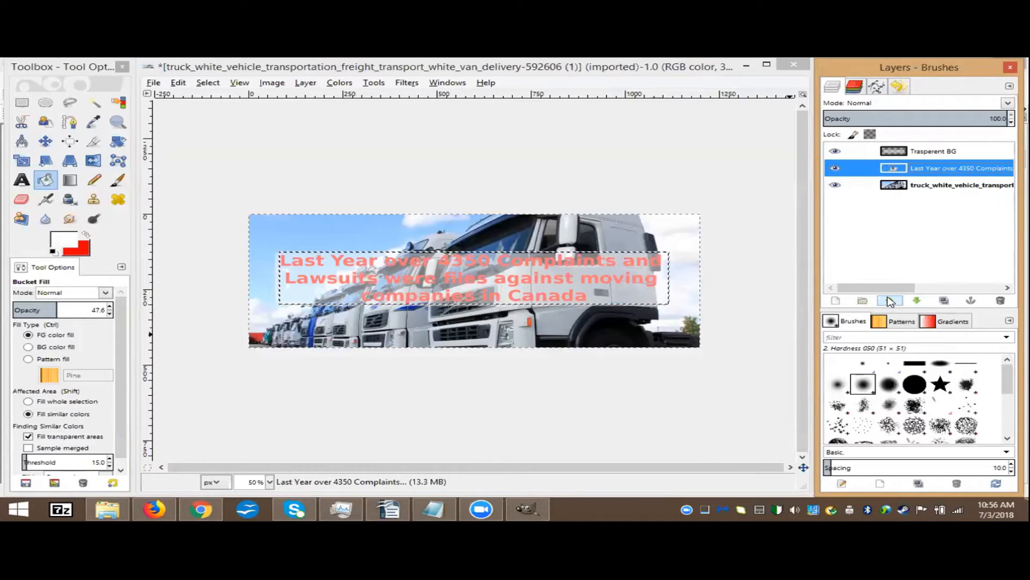
drag(954, 146, 935, 149)
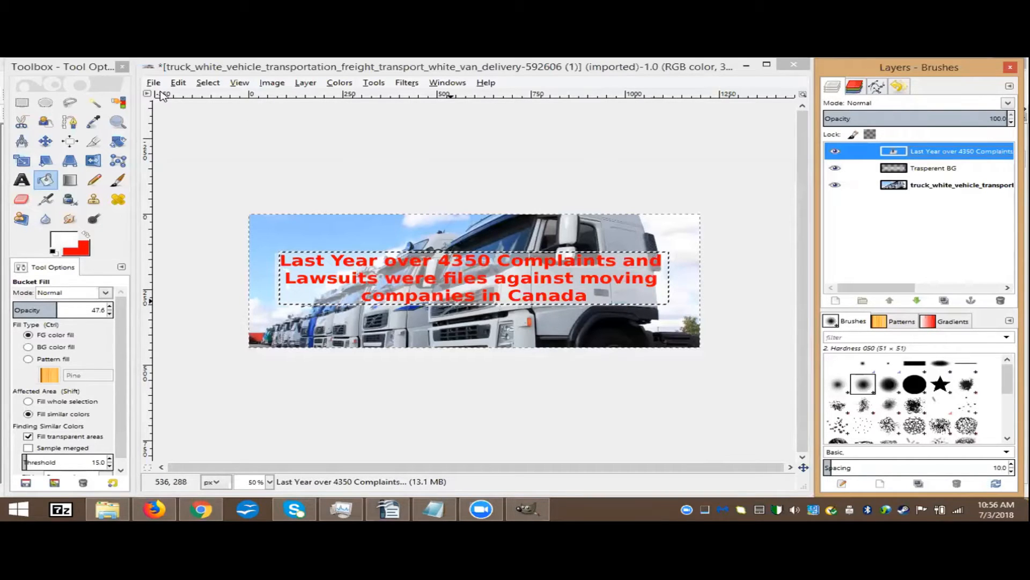
- Save the banner project as Headline.xcf in the Collaboration With Odin folder
click(187, 193)
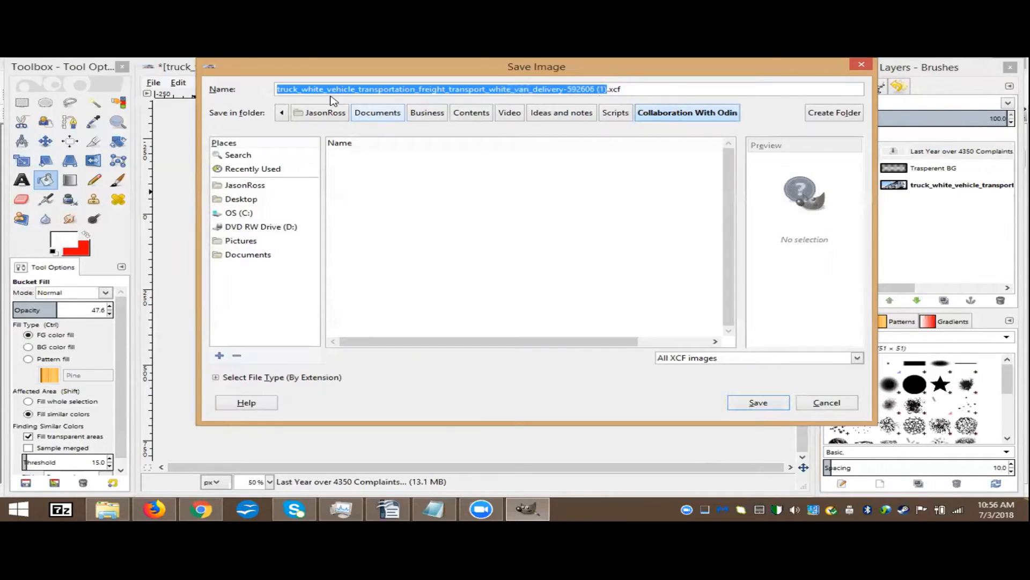
text(H)
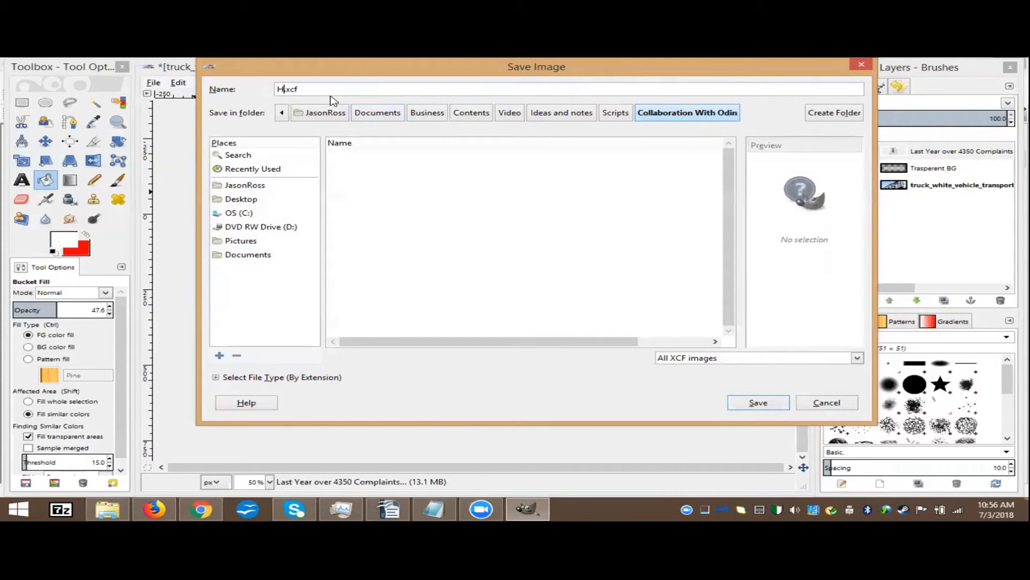
text(eadline)
click(758, 404)
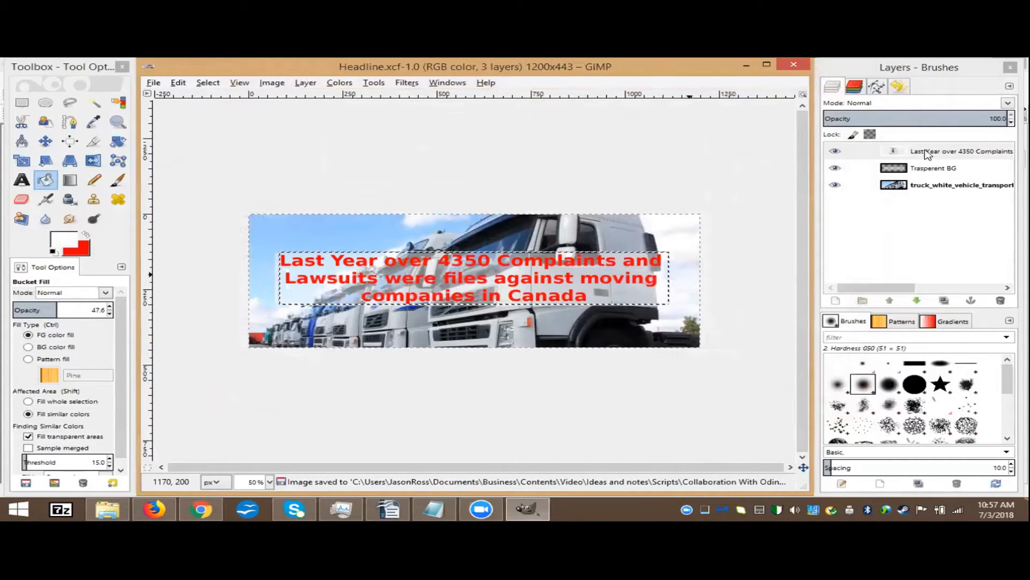
- Export the banner as Headline.jpg to the Collaboration With Odin folder with JPEG quality 90
click(154, 84)
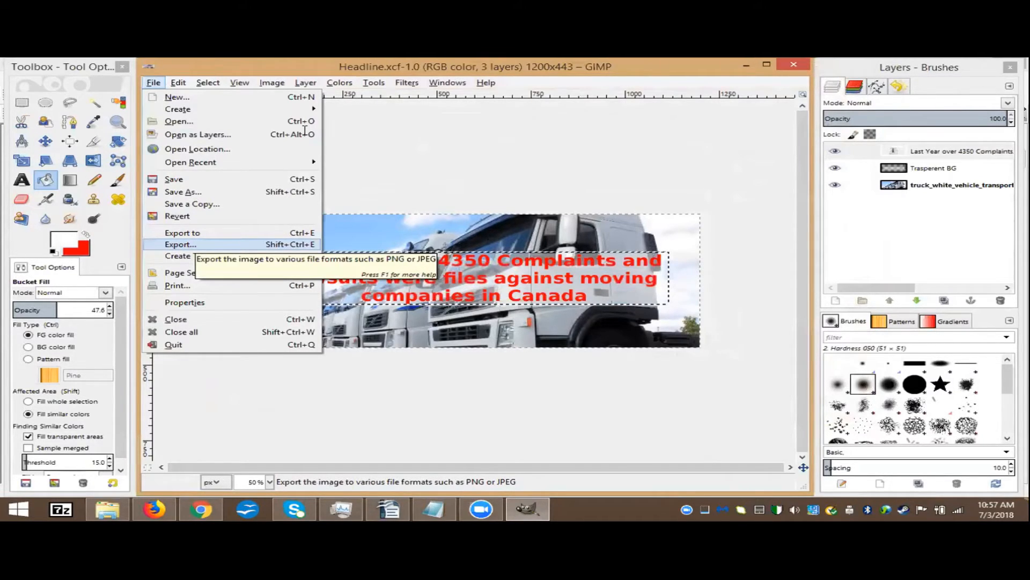
key(Return)
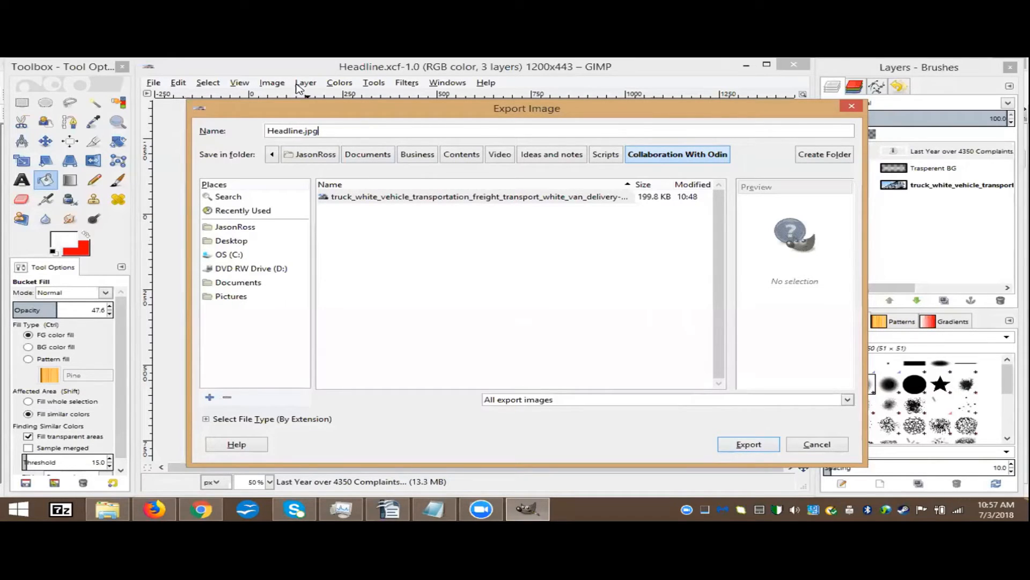
click(743, 449)
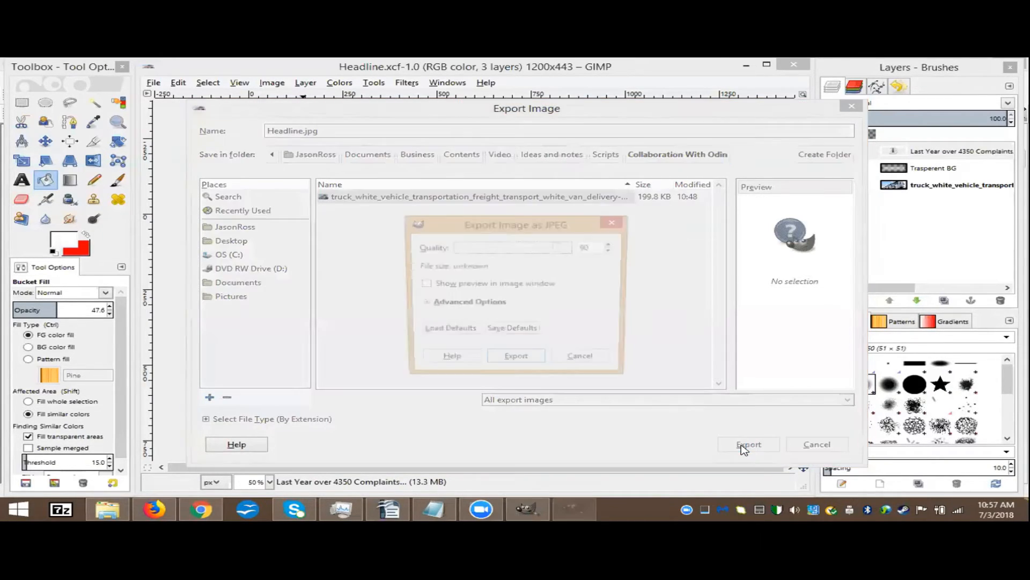
click(516, 361)
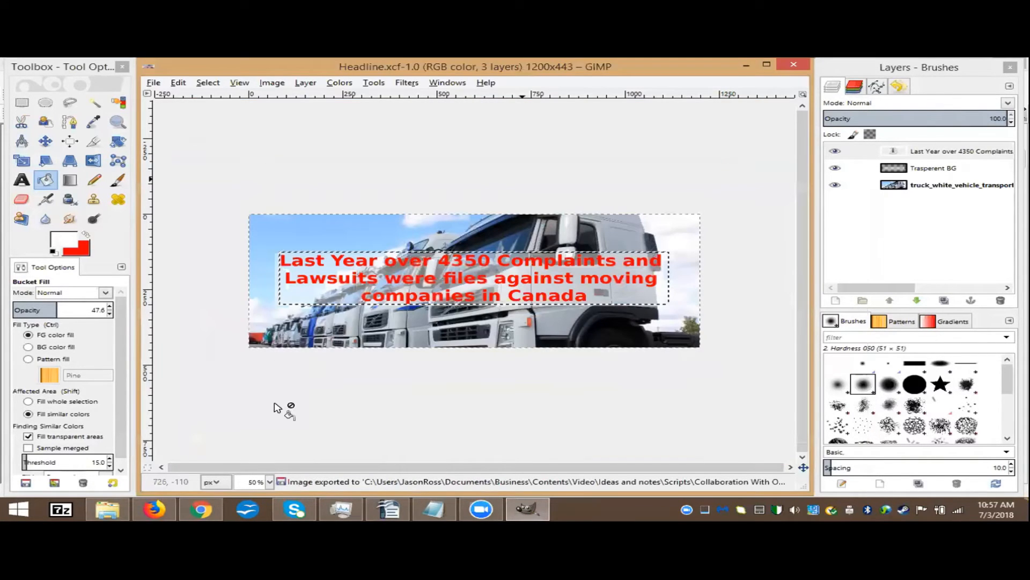
- Switch to File Explorer, view the exported Headline.jpg and close the preview
mouse_move(109, 513)
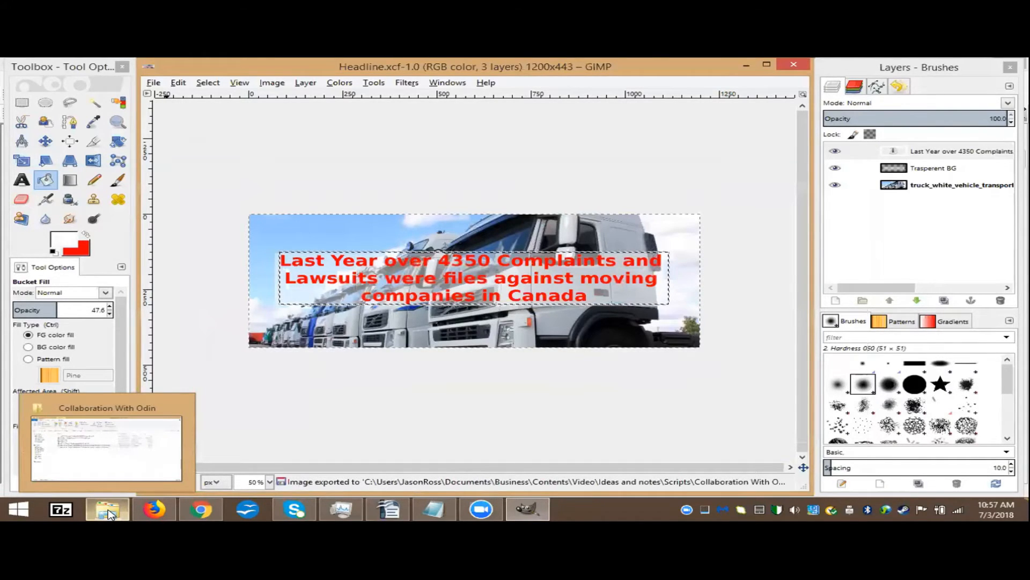
click(109, 513)
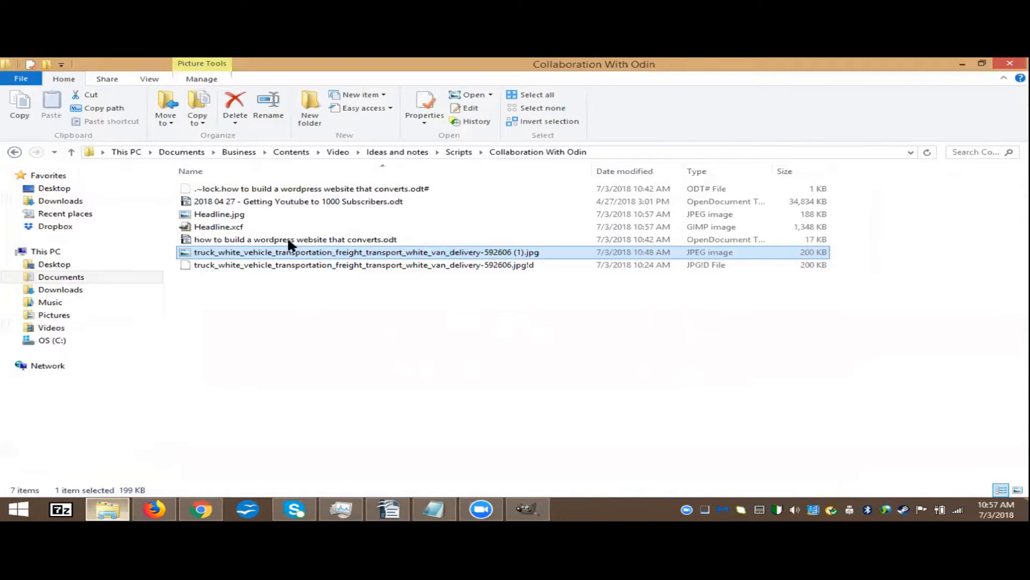
double_click(217, 214)
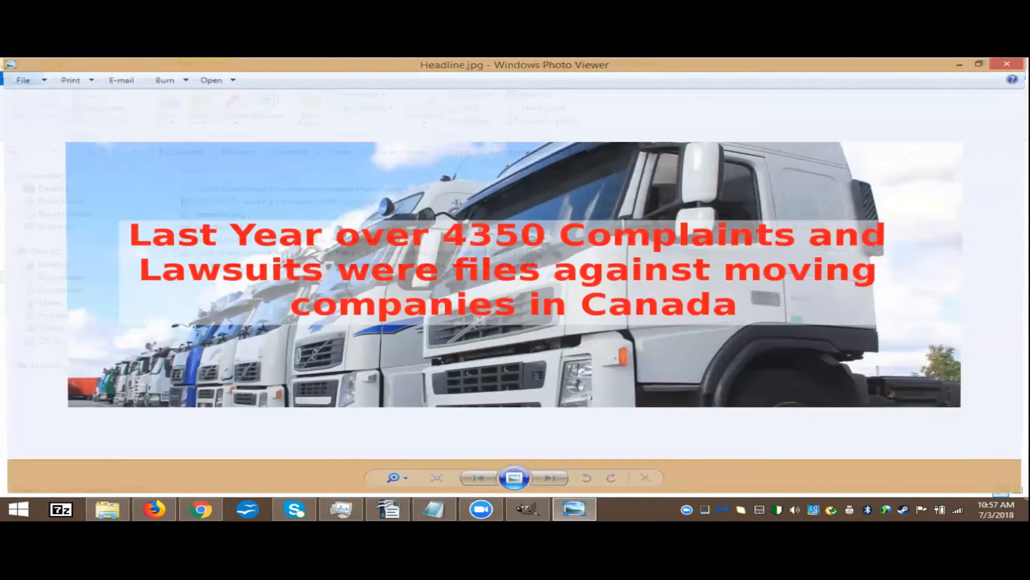
key(alt+F4)
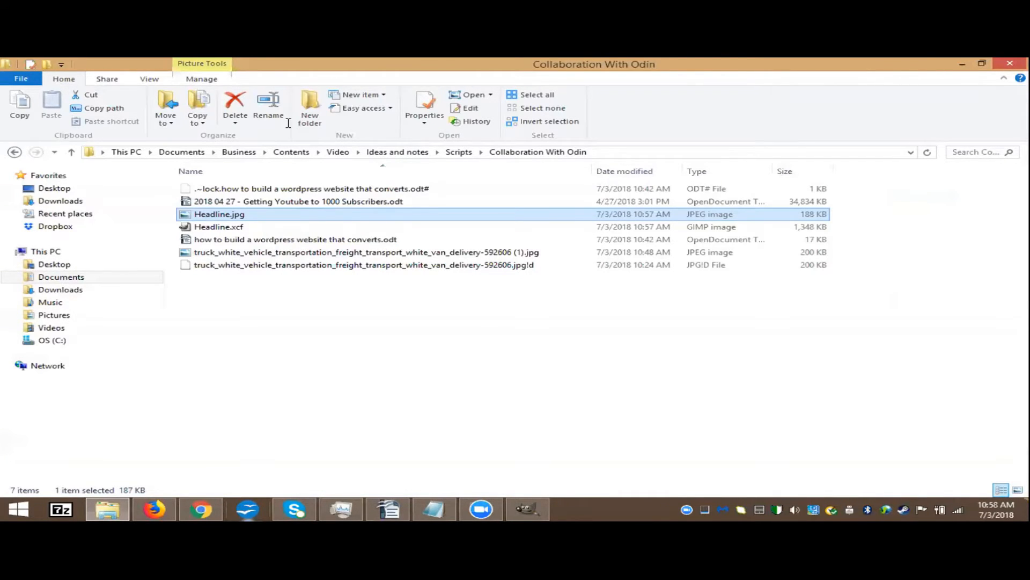
- Switch to the WordPress Home page editor in Chrome and delete the headline text from the page content
key(alt+Tab)
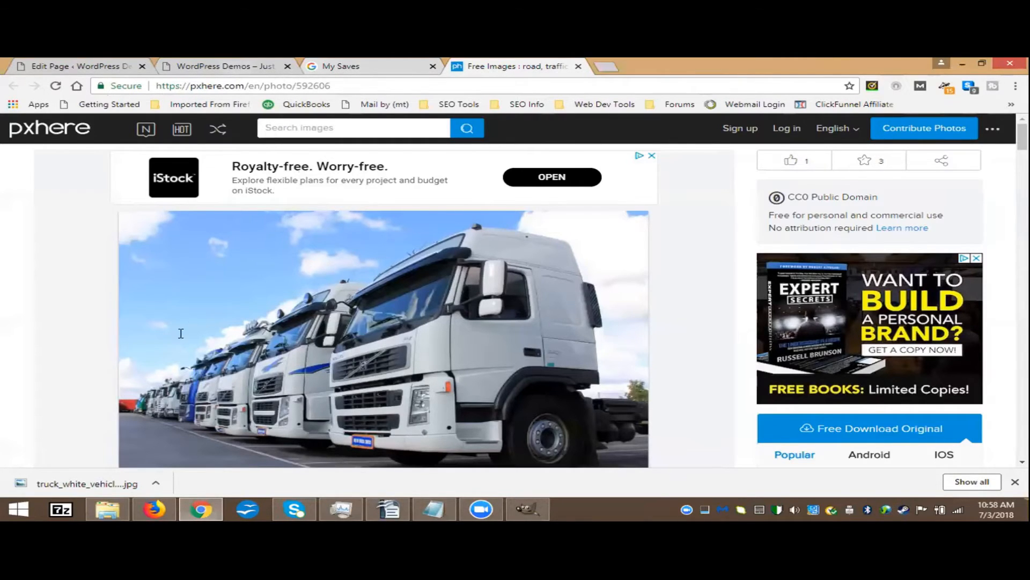
key(ctrl+1)
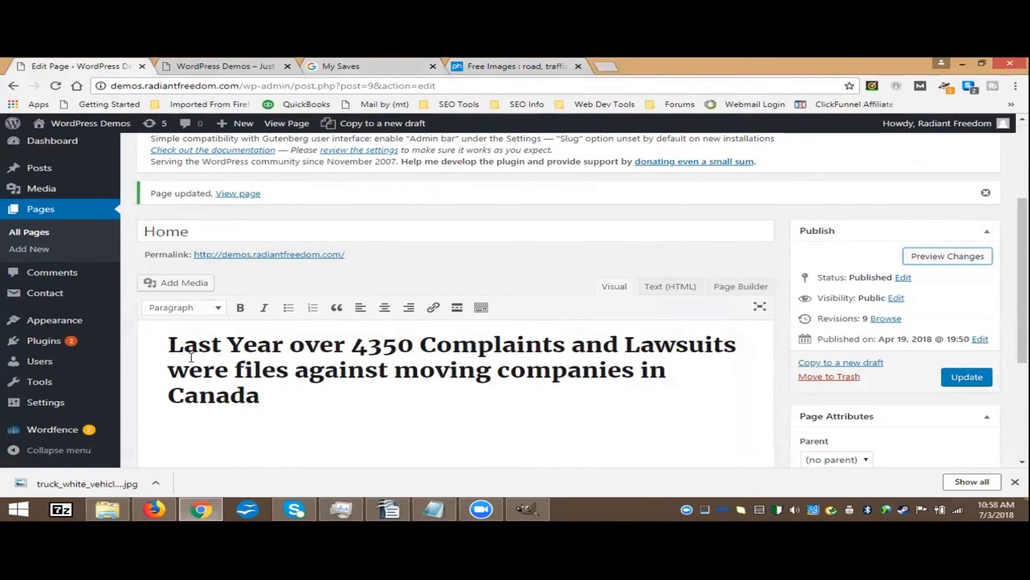
triple_click(161, 332)
key(BackSpace)
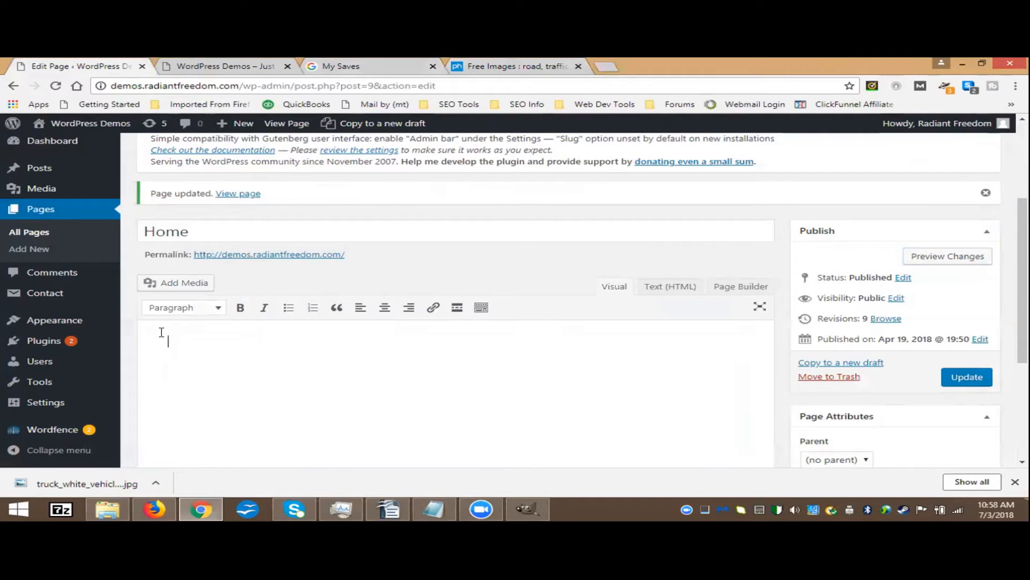
- Try to upload Headline.jpg from the Collaboration With Odin folder through Add Media for the Home page
click(171, 281)
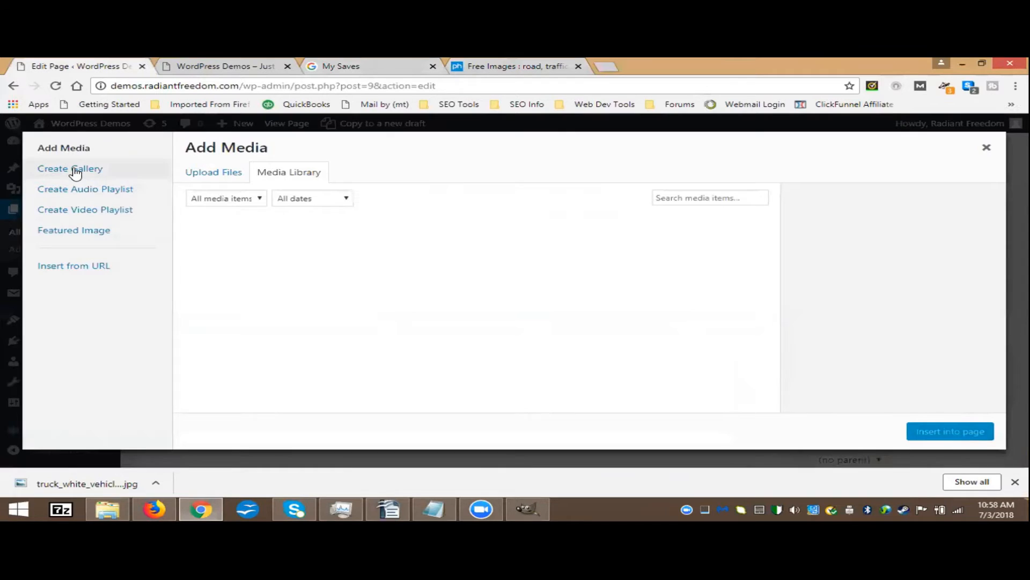
click(208, 175)
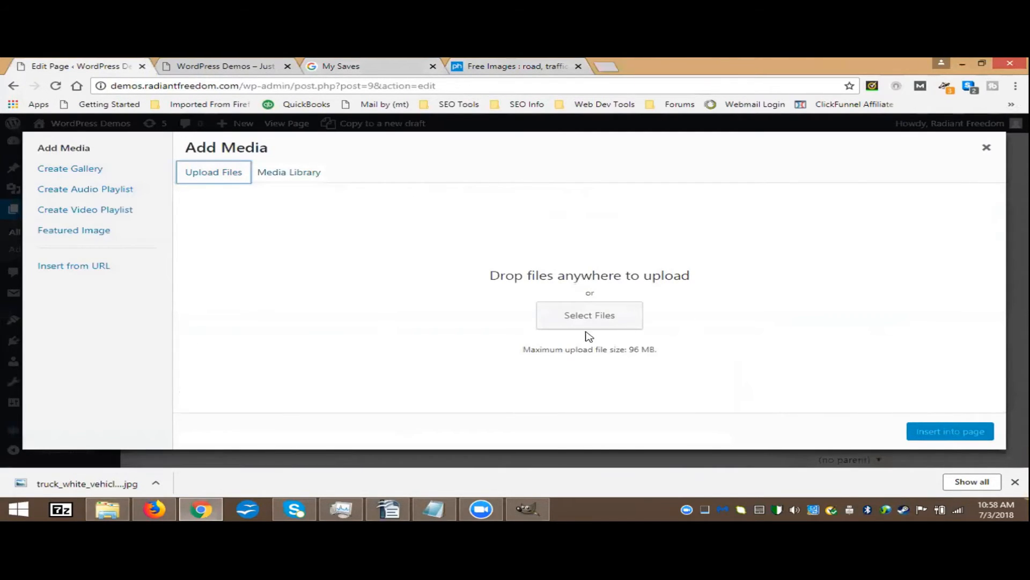
click(109, 513)
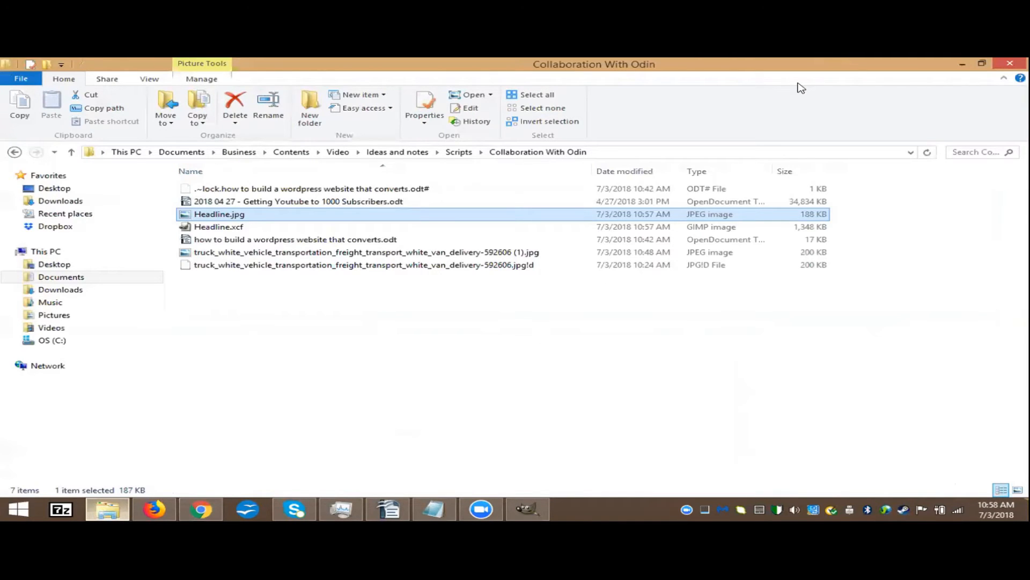
key(super+Down)
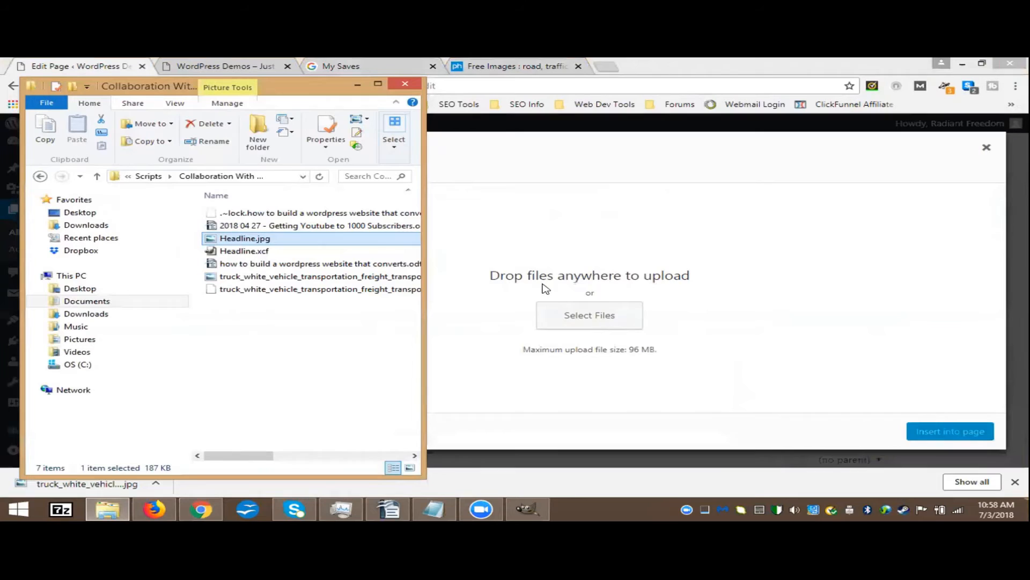
drag(587, 311, 621, 311)
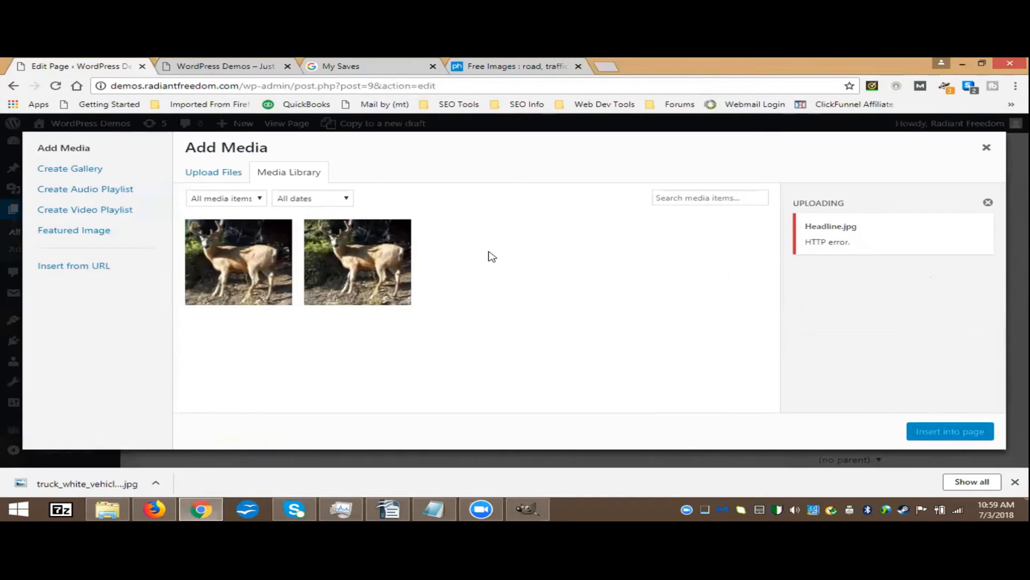
- Upload Headline.jpg again from File Explorer into the WordPress media library
click(221, 173)
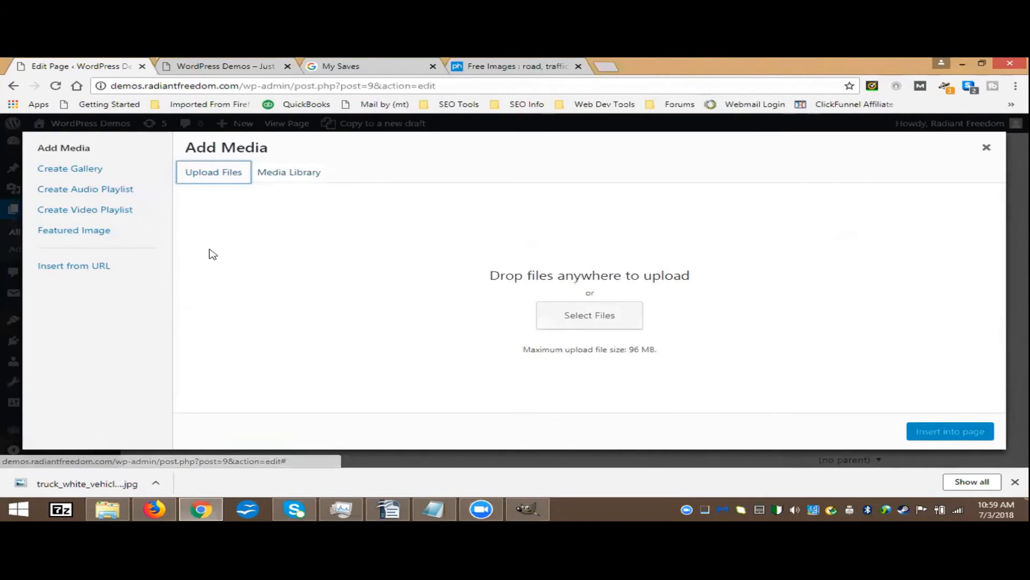
click(104, 516)
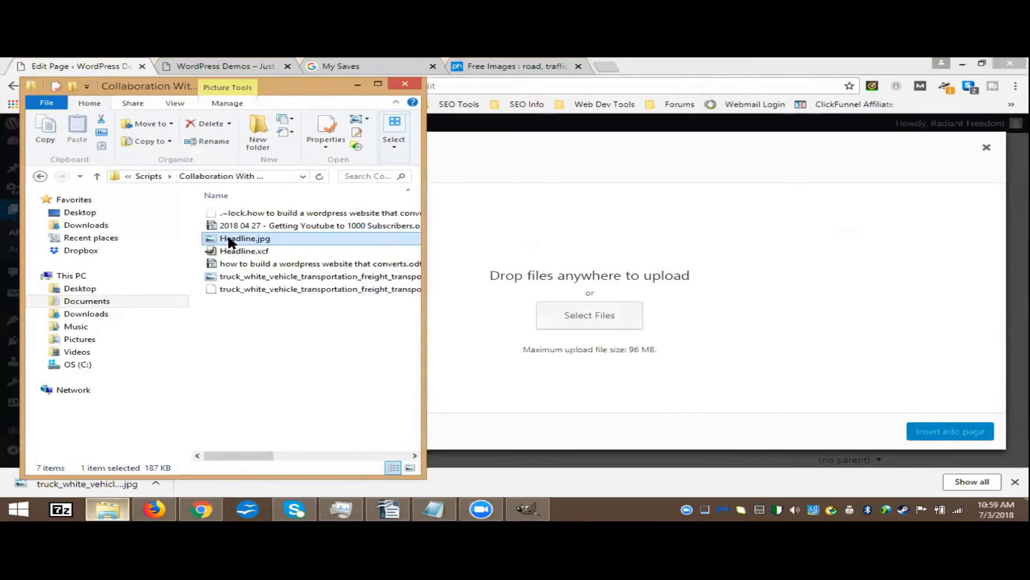
drag(250, 244, 636, 322)
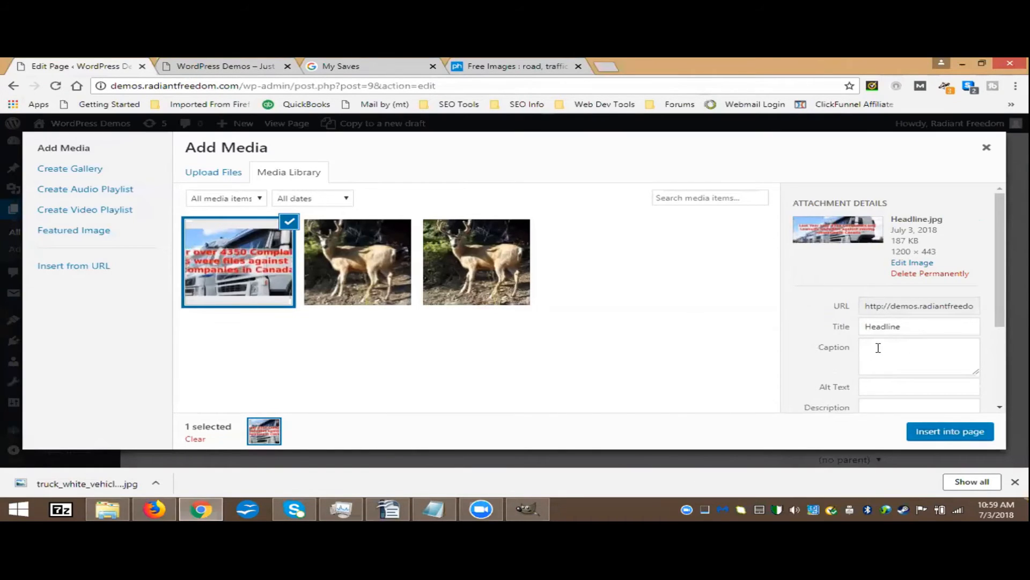
- Set Headline.jpg's alt text to "Last Year over 4350 Complaints and Lawsuits were files against moving companies in Canada", using the headline from the Writer document
click(873, 386)
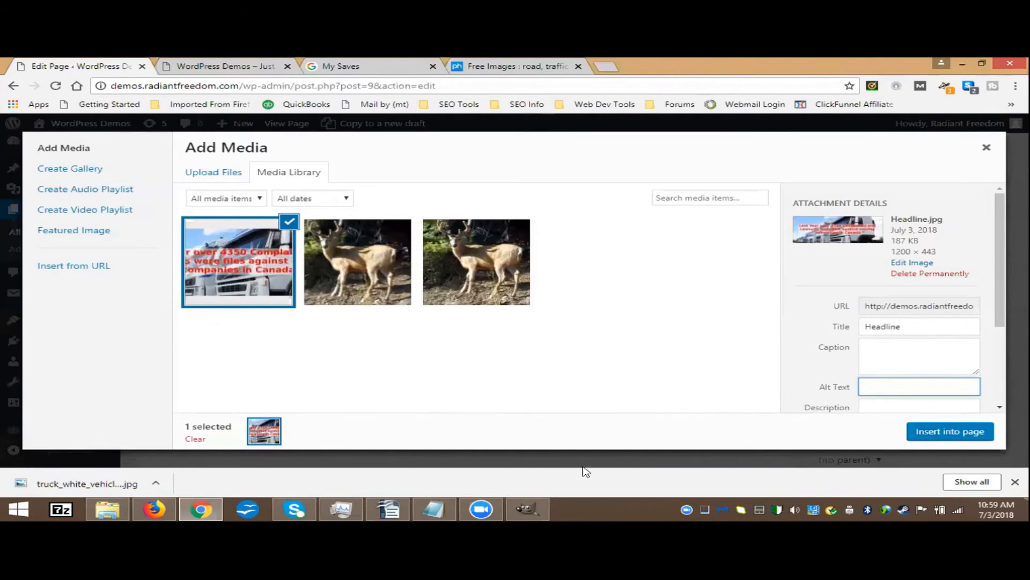
click(434, 512)
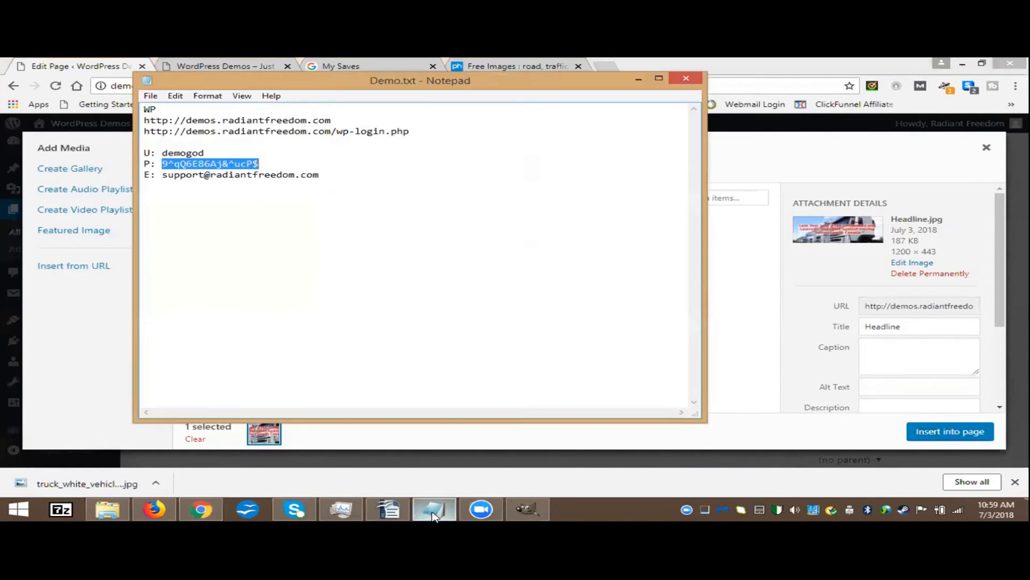
click(390, 512)
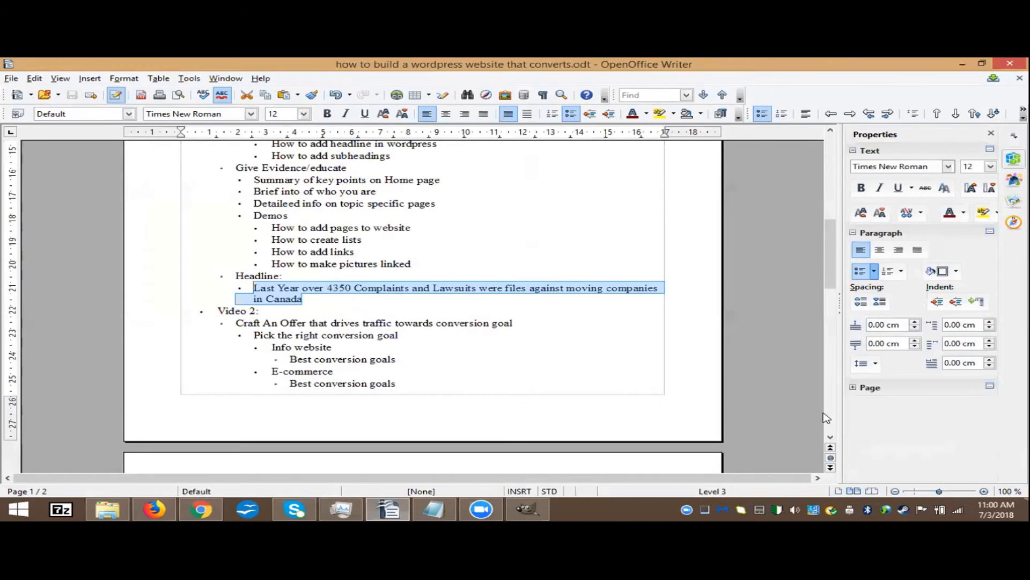
key(alt+Tab)
key(ctrl+v)
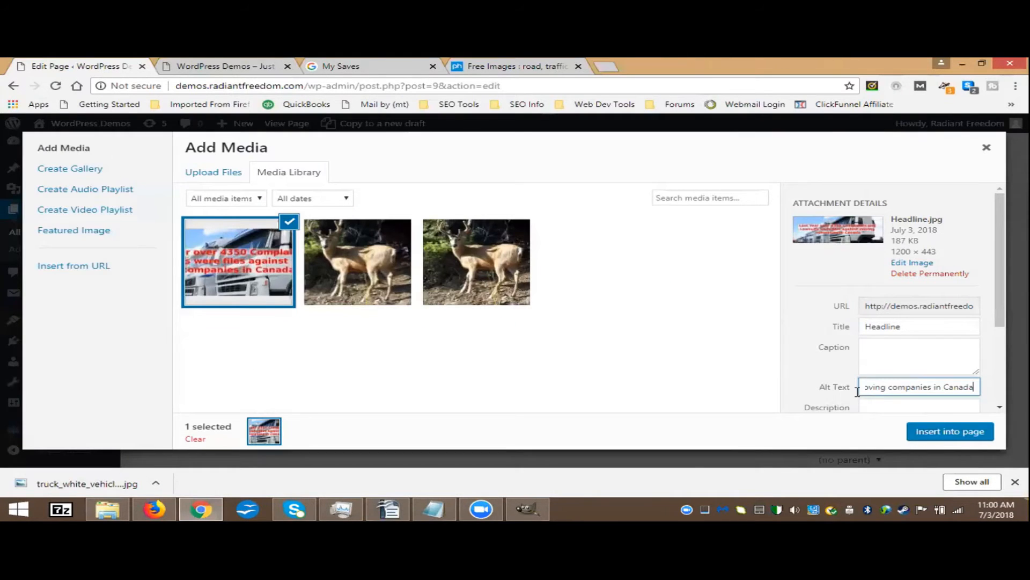
- Read through Headline.jpg's alt text from its end back to its beginning
key(Left)
key(Left)
key(Left)
key(Left)
key(Left)
key(Left)
key(Left)
key(Left)
key(Left)
key(Left)
key(Left)
key(Left)
key(Left)
key(Left)
key(Left)
key(Left)
key(Left)
key(Left)
key(Left)
key(Left)
key(Left)
key(Left)
key(Left)
key(Left)
key(Left)
key(Left)
key(Left)
key(Left)
key(Left)
key(Left)
key(Left)
key(Left)
key(Left)
key(Left)
key(Left)
key(Left)
key(Left)
key(Left)
key(Left)
key(Left)
- Insert Headline.jpg into the Home page at Large size (840 × 310) with Centre alignment
click(947, 434)
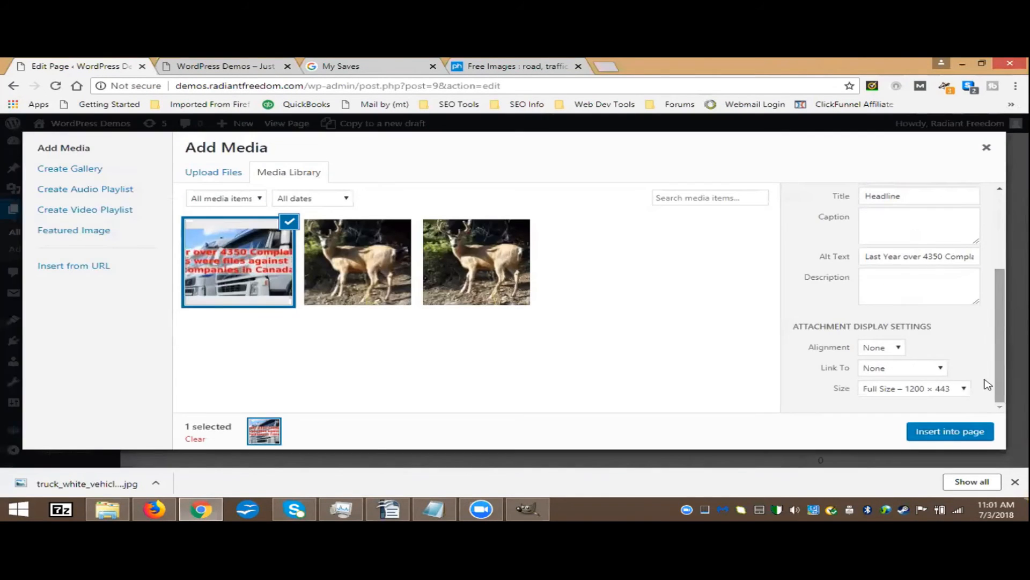
click(958, 392)
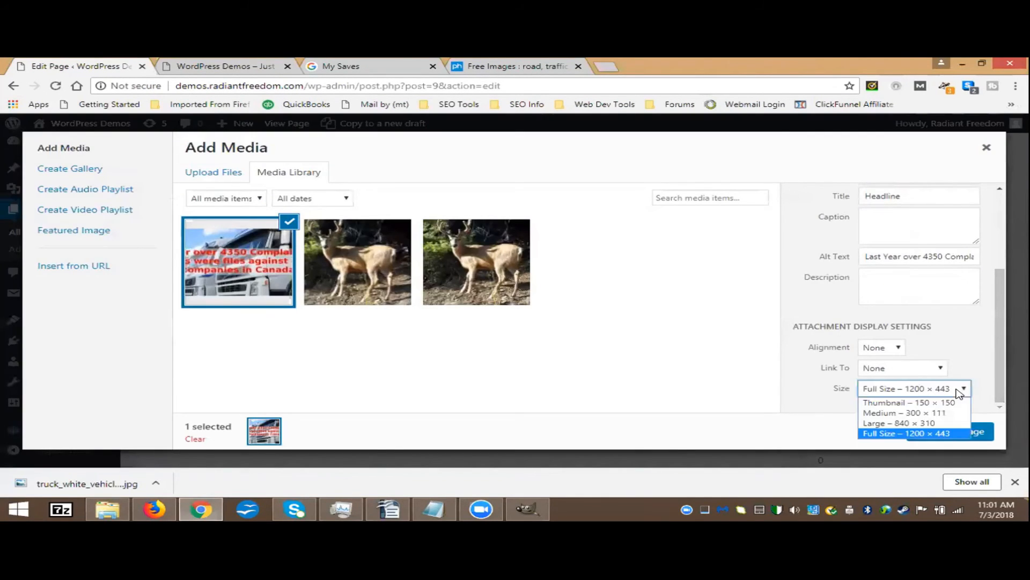
click(917, 424)
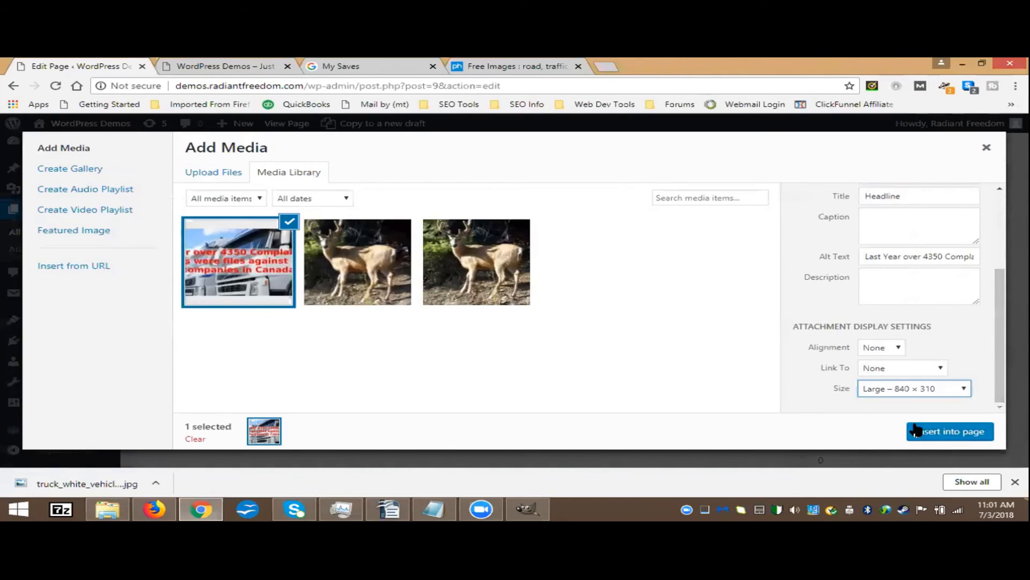
click(895, 347)
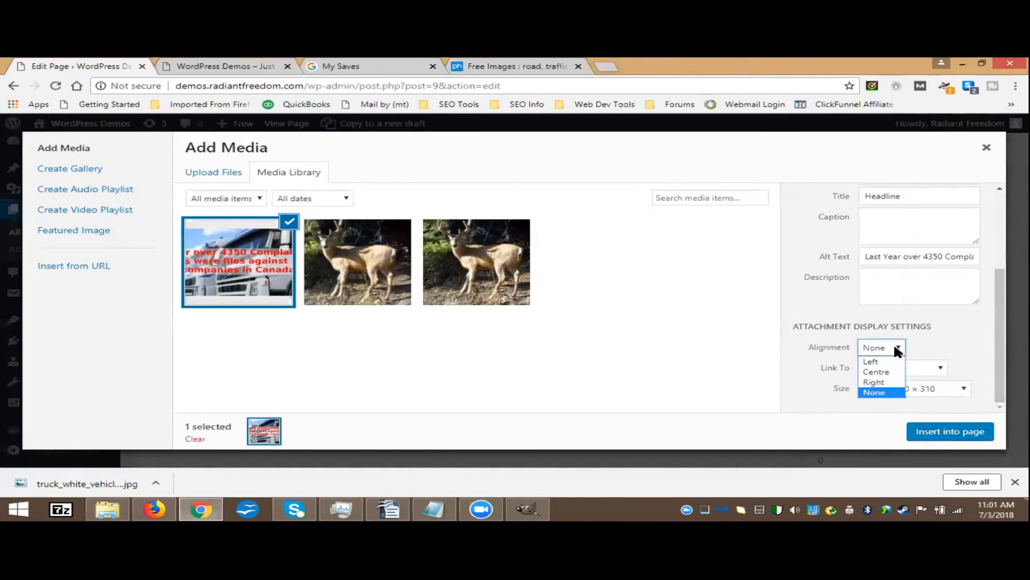
click(876, 372)
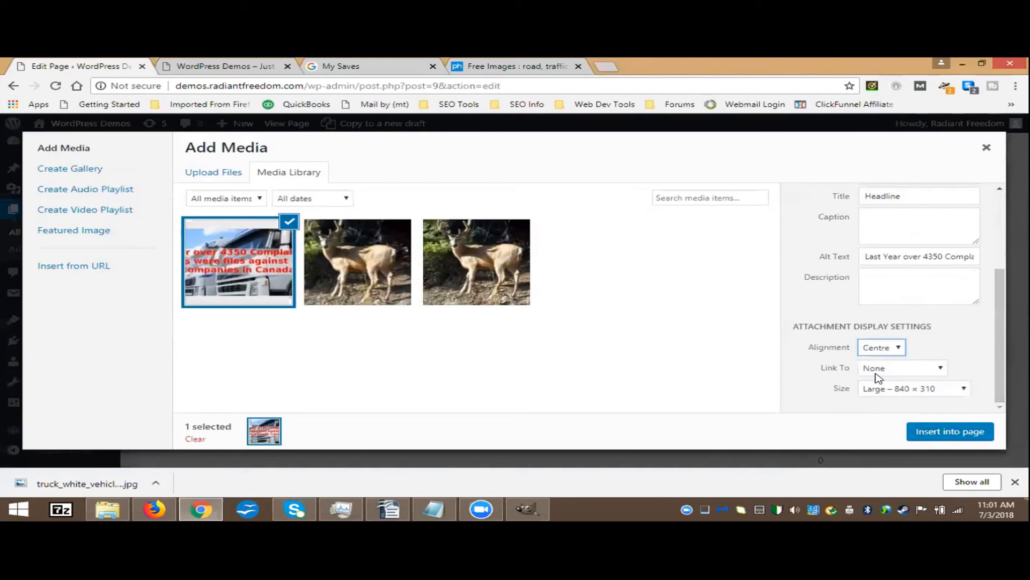
click(954, 432)
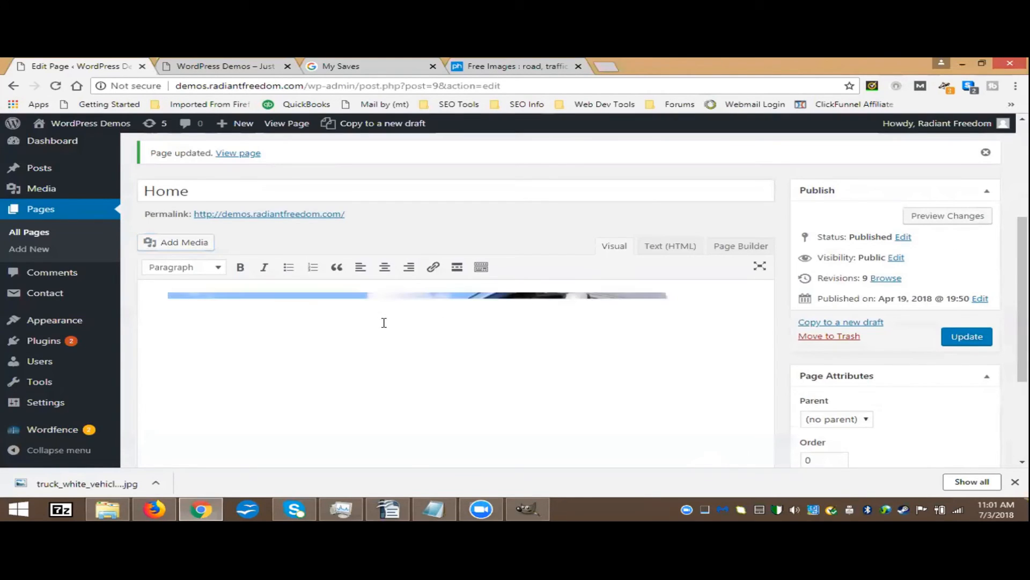
- Check the inserted headline banner in the editor and update the Home page
scroll(396, 328, down, 3)
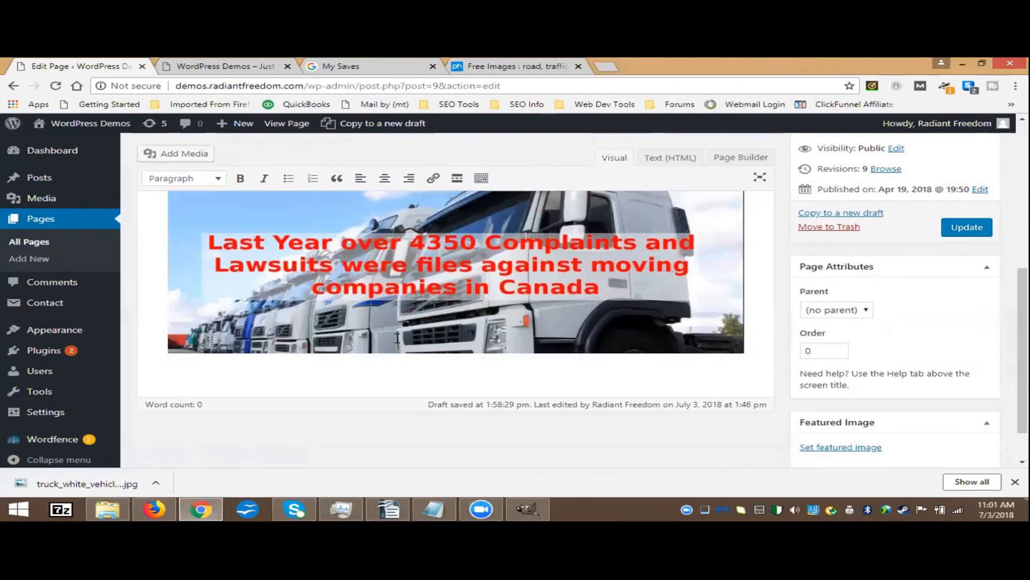
scroll(958, 340, up, 2)
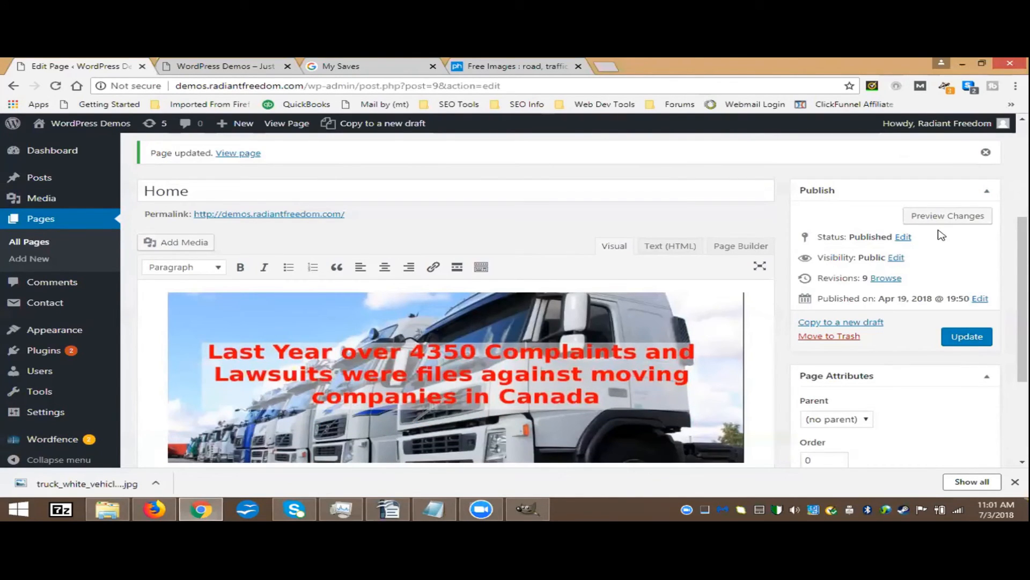
click(967, 336)
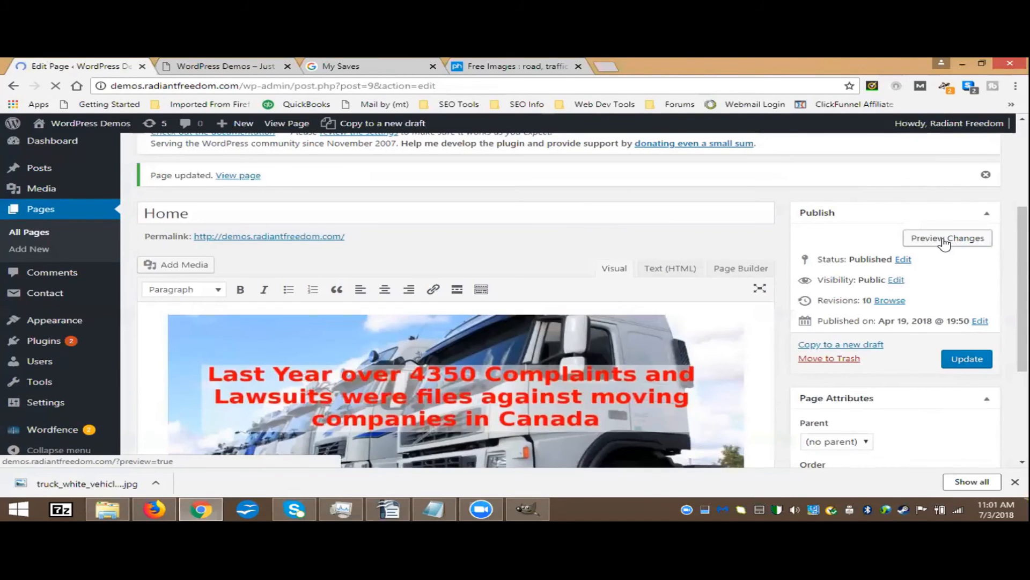
- Preview the Home page changes and examine the headline area of the site
click(944, 241)
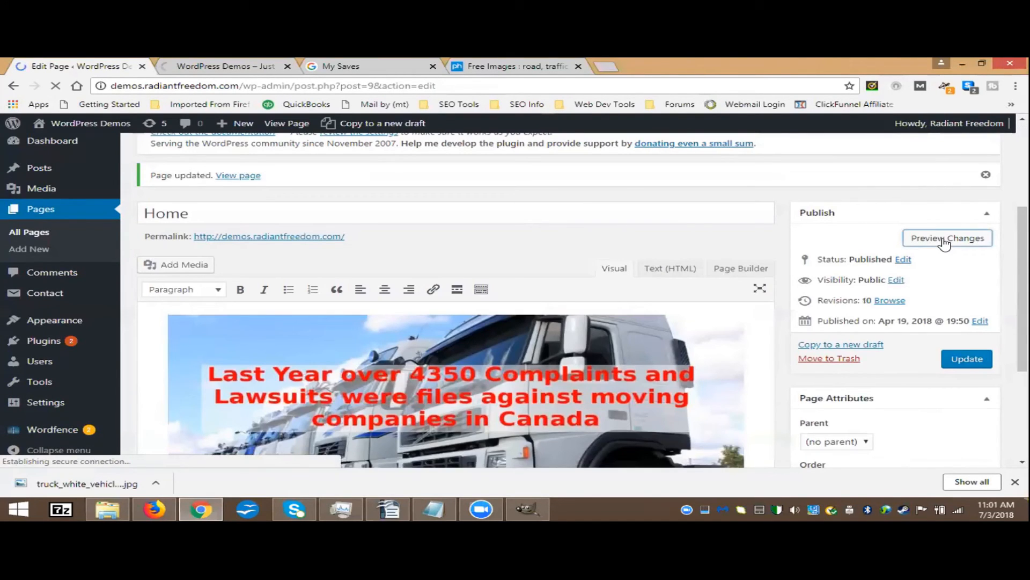
click(206, 66)
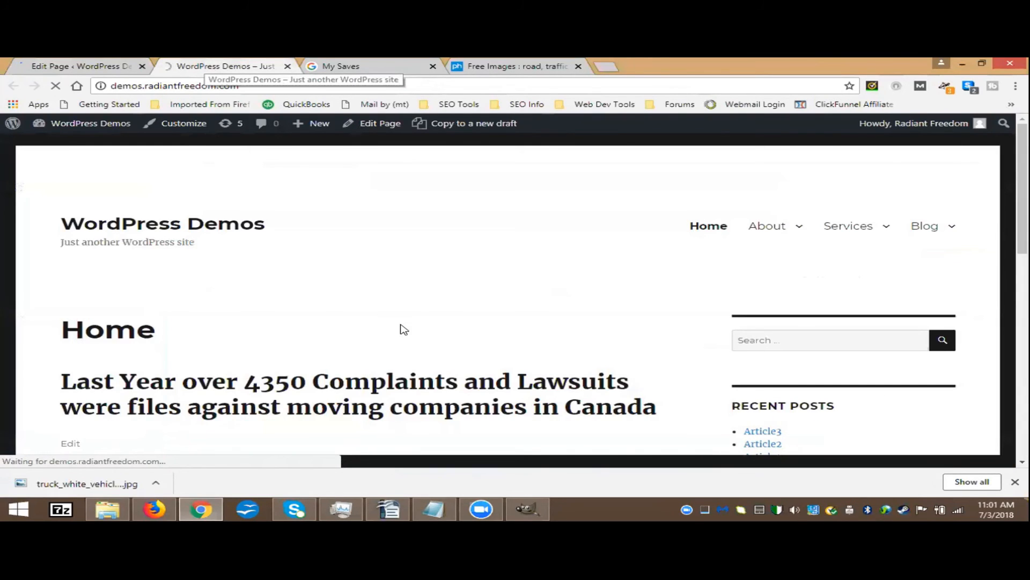
scroll(400, 326, down, 3)
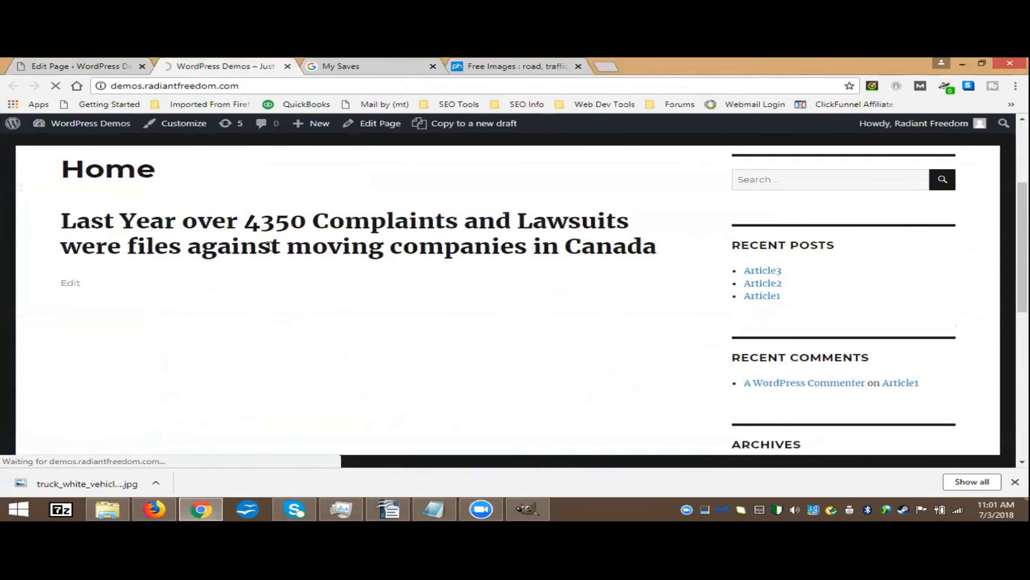